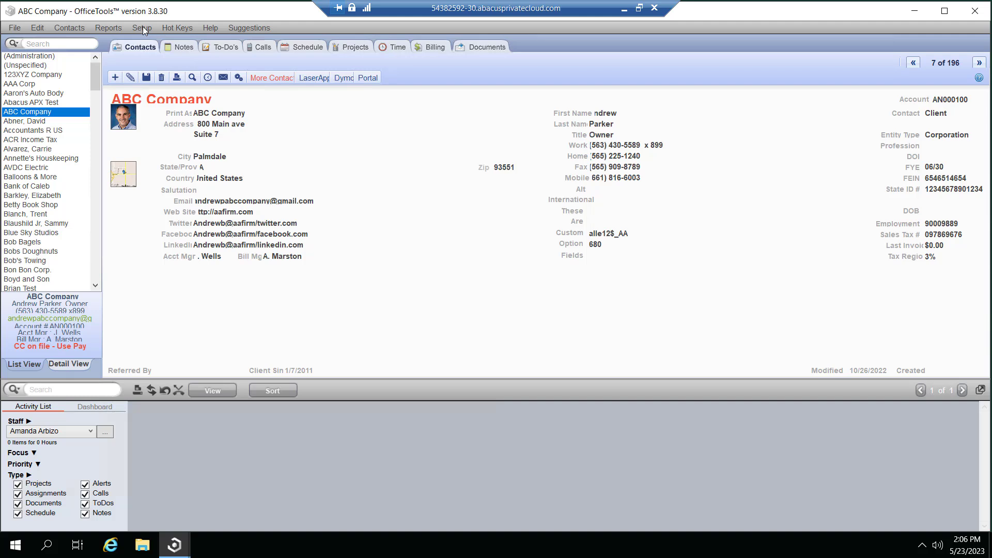
Step: In the company's APX settings, add DOB to the chosen multi-factor authentication fields for Pay Now
{"action": "left_click", "coordinate": [142, 28]}
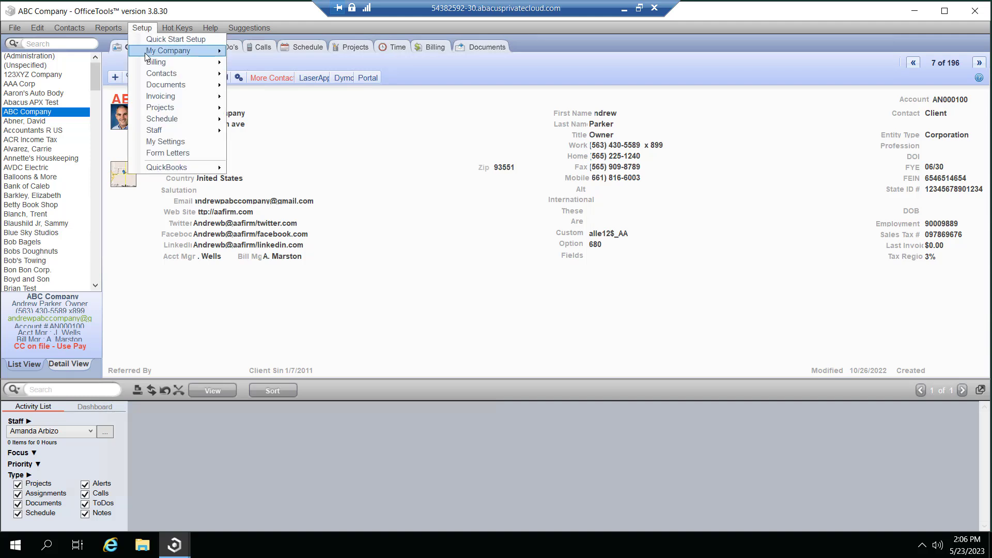
{"action": "mouse_move", "coordinate": [147, 53]}
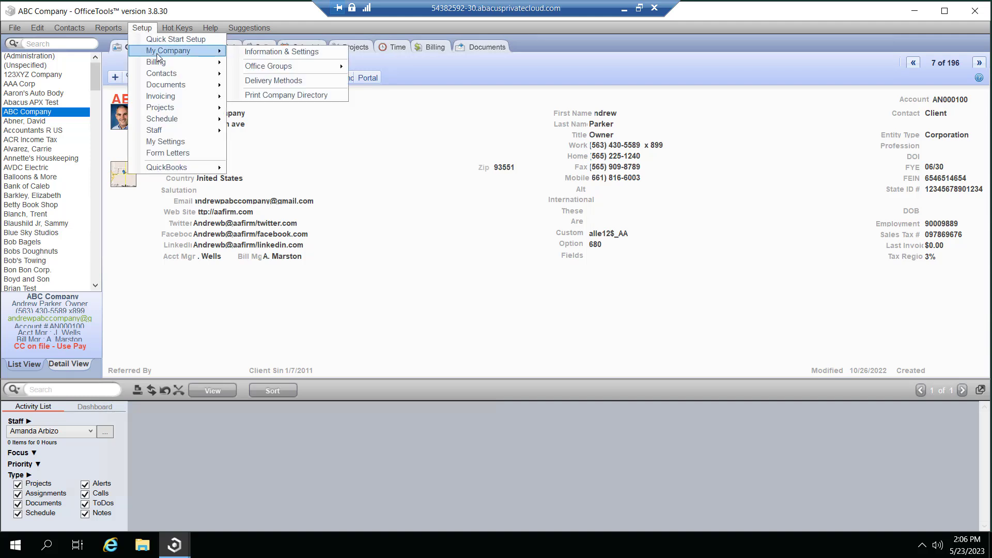
{"action": "left_click", "coordinate": [262, 53]}
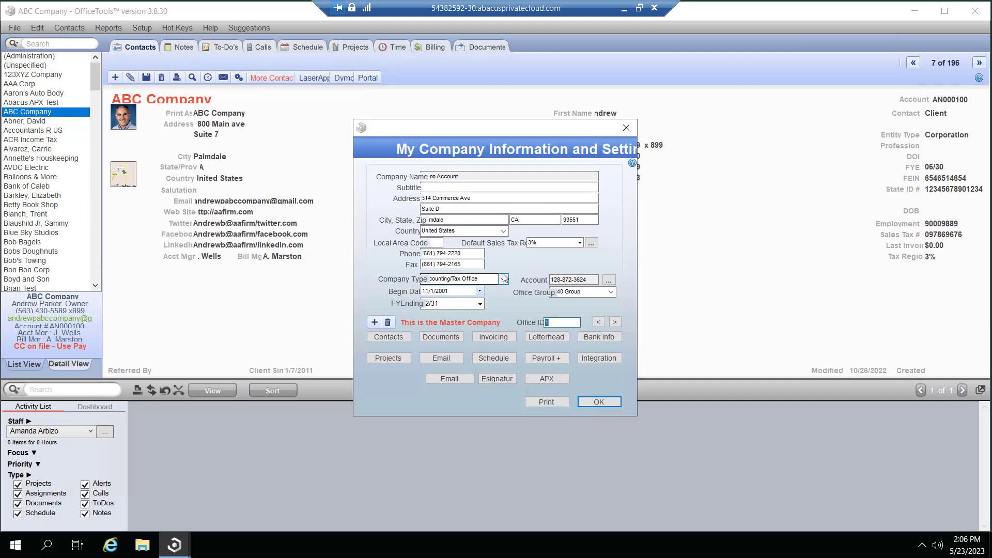
{"action": "left_click", "coordinate": [542, 382]}
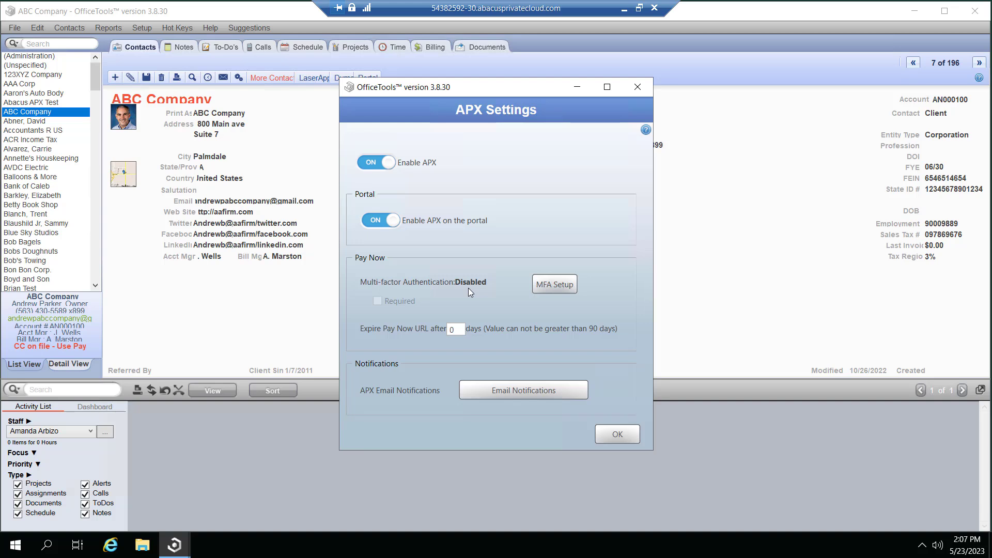
{"action": "left_click", "coordinate": [554, 286]}
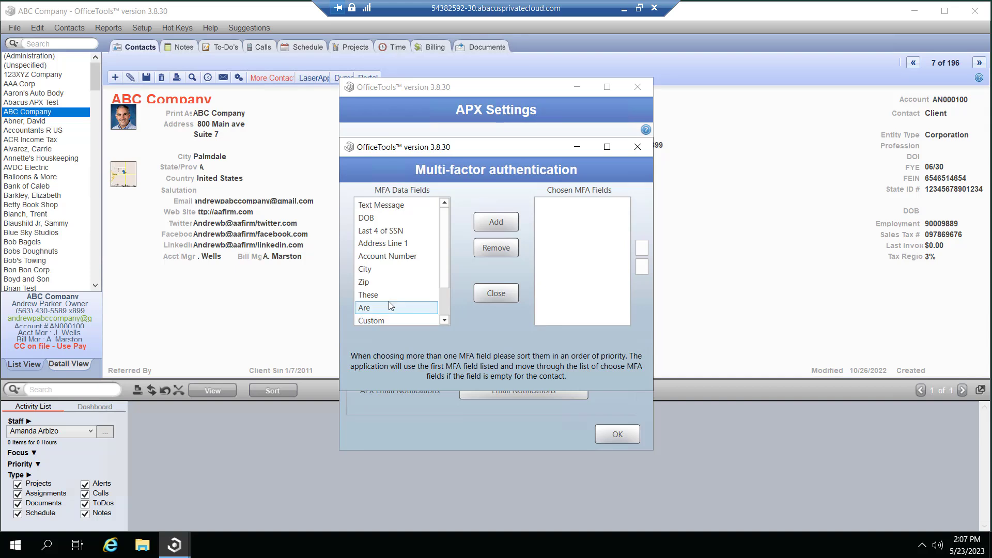
{"action": "left_click", "coordinate": [391, 218]}
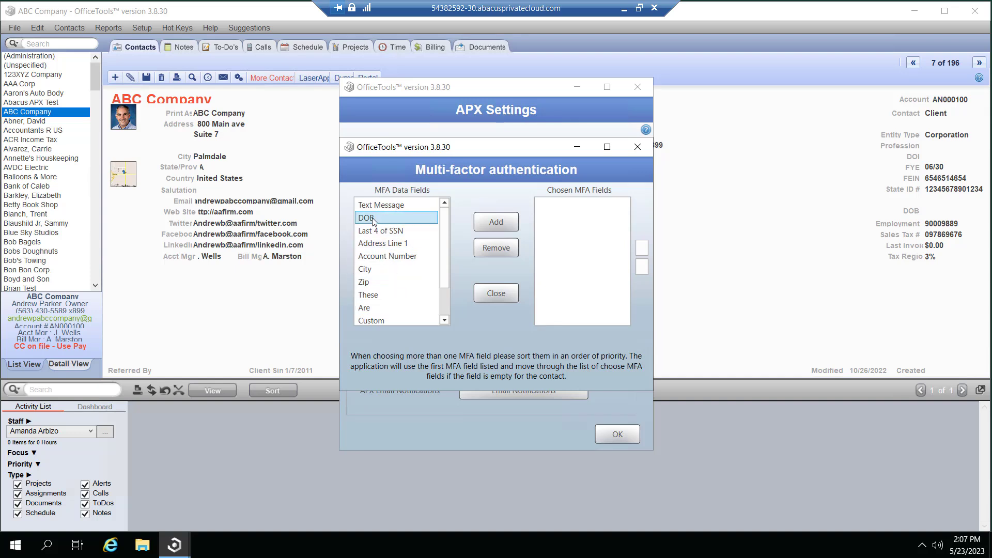
{"action": "left_click", "coordinate": [491, 225]}
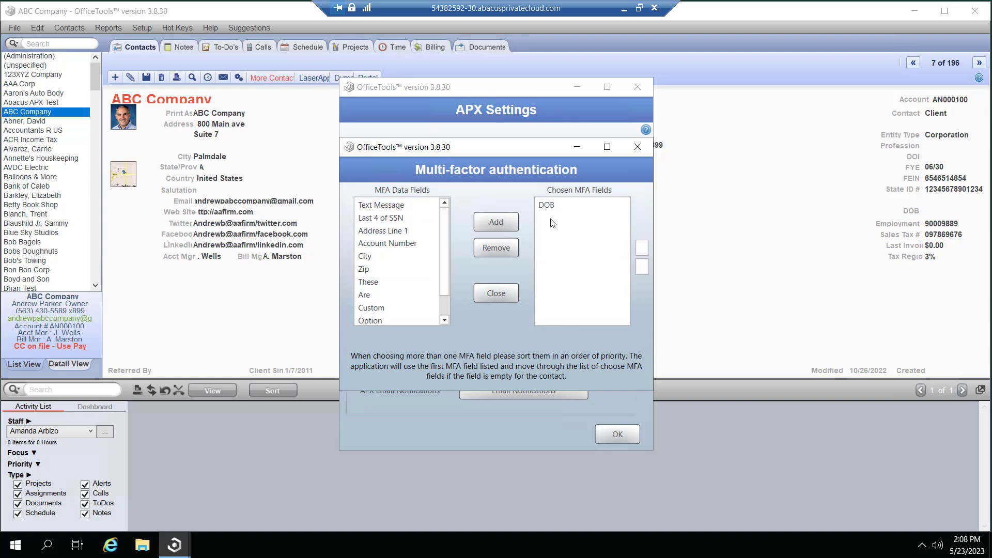
{"action": "left_click", "coordinate": [495, 294]}
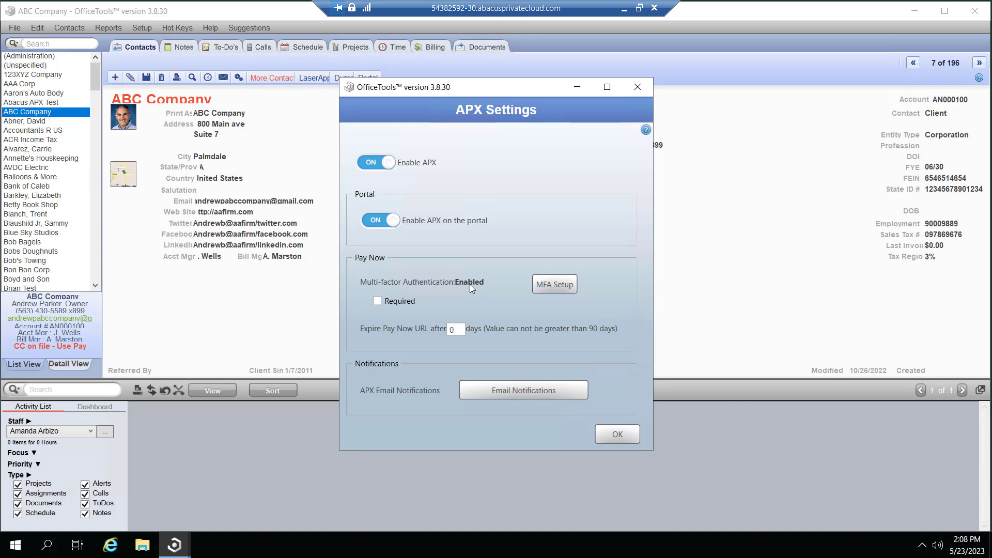
Step: Leave multi-factor authentication not required and set the Pay Now URL to expire after 30 days
{"action": "left_click", "coordinate": [377, 301]}
{"action": "left_click", "coordinate": [377, 301]}
{"action": "left_click", "coordinate": [457, 331]}
{"action": "key", "text": "BackSpace"}
{"action": "type", "text": "30"}
Step: Examine the APX email notifications, from the service alert switch and recipient list through to the recurring payment options
{"action": "left_click", "coordinate": [495, 392]}
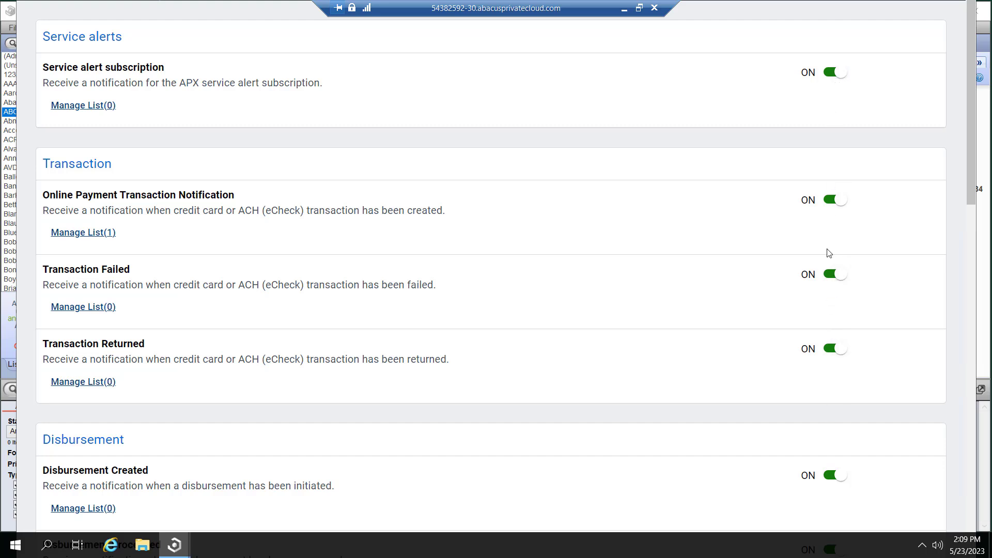
{"action": "left_click", "coordinate": [836, 75]}
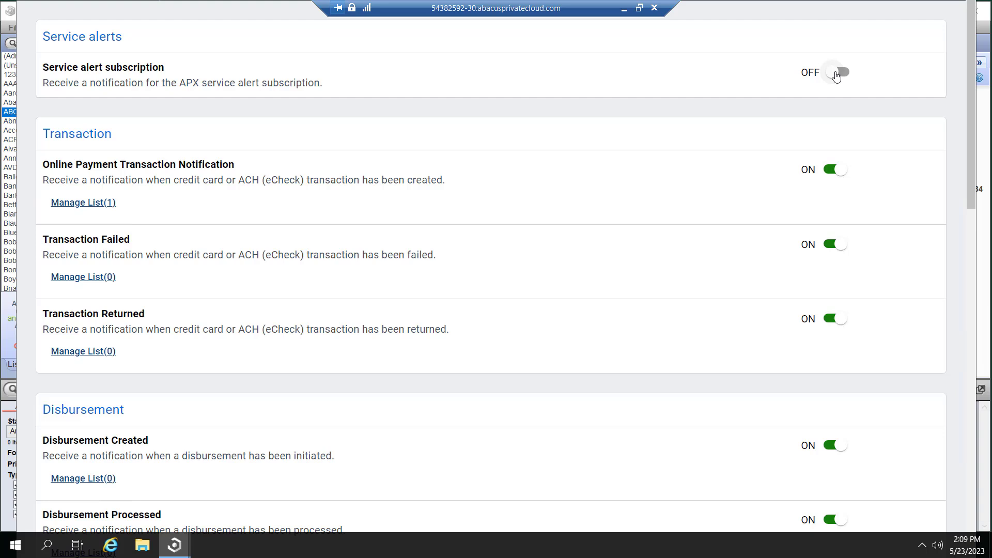
{"action": "left_click", "coordinate": [836, 75]}
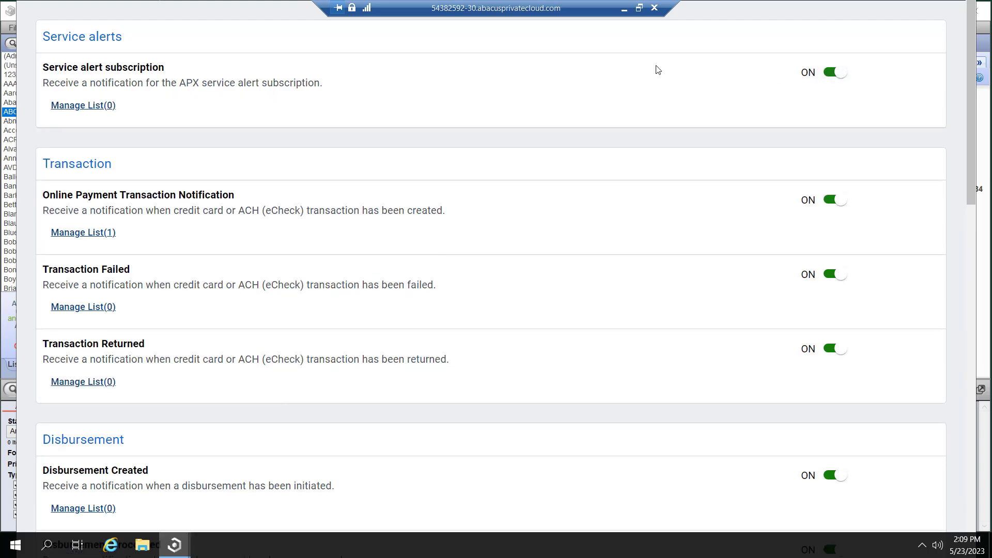
{"action": "left_click", "coordinate": [78, 107]}
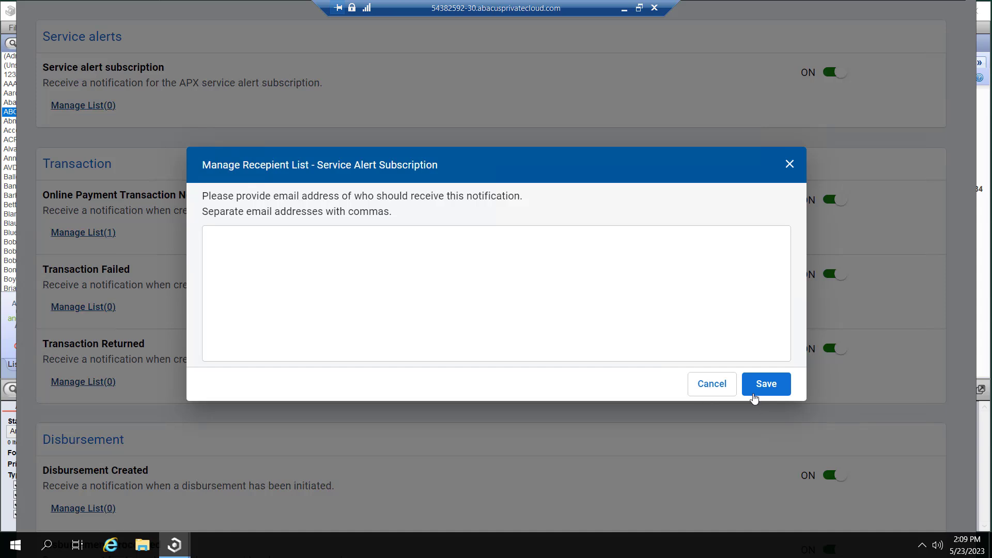
{"action": "left_click", "coordinate": [711, 384]}
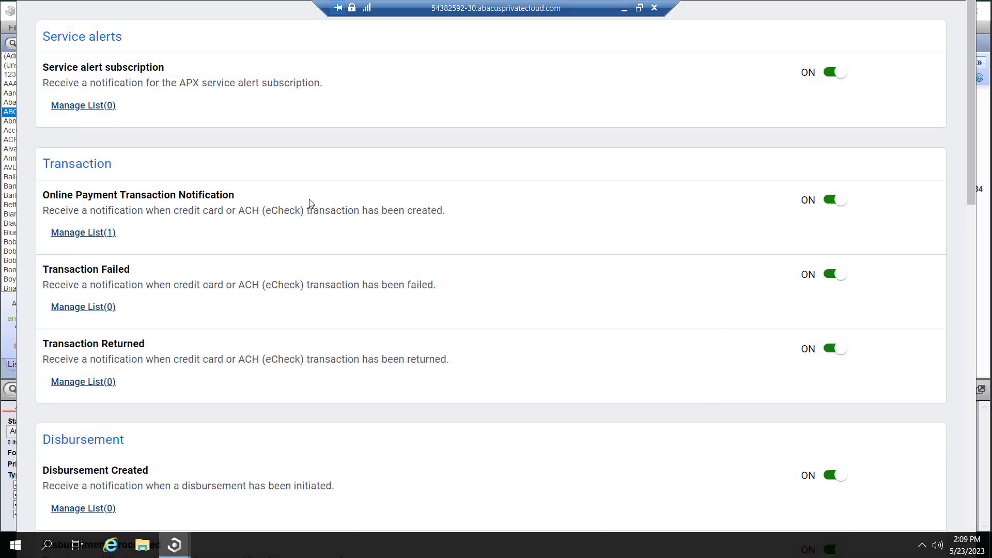
{"action": "scroll", "coordinate": [310, 203], "scroll_direction": "down", "scroll_amount": 9}
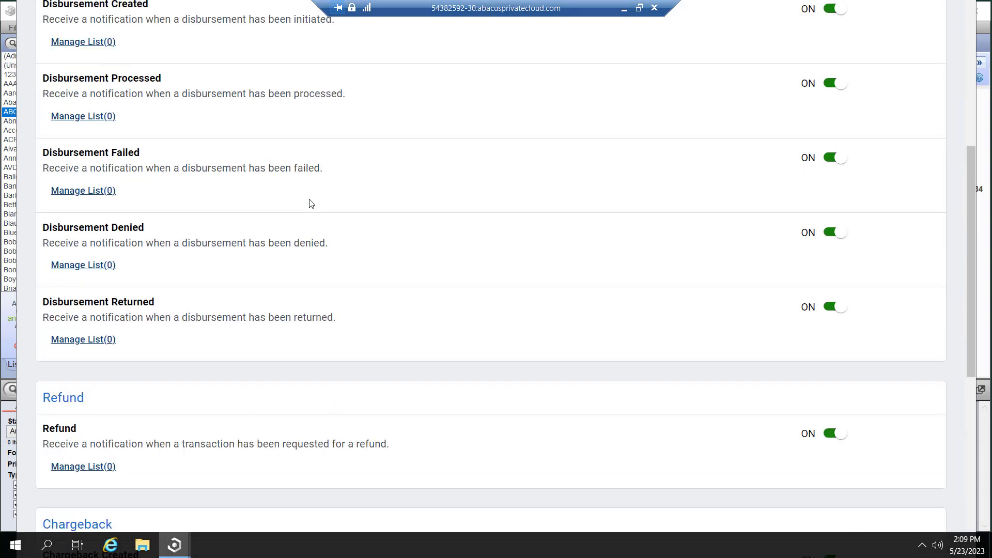
{"action": "scroll", "coordinate": [311, 203], "scroll_direction": "down", "scroll_amount": 5}
{"action": "scroll", "coordinate": [311, 203], "scroll_direction": "down", "scroll_amount": 1}
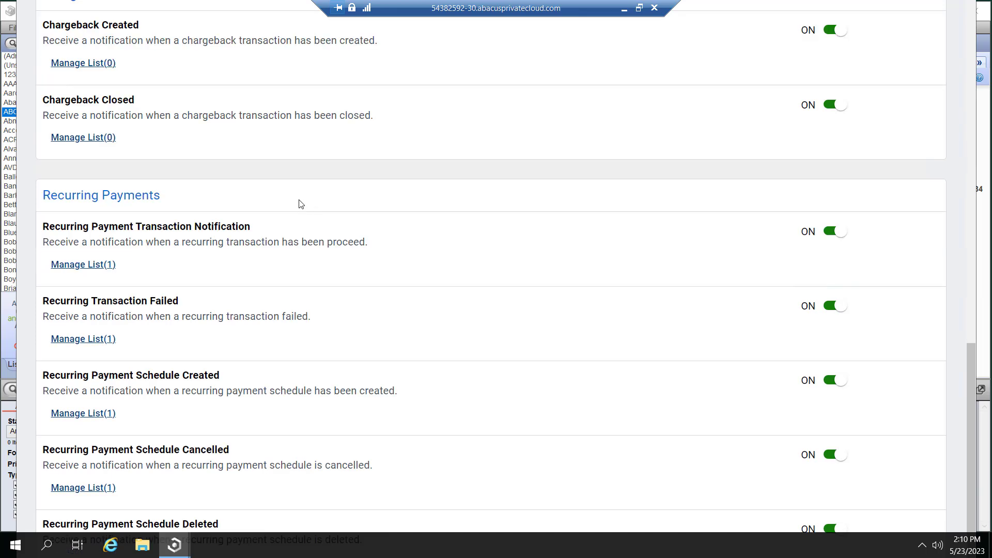
{"action": "left_click", "coordinate": [979, 219]}
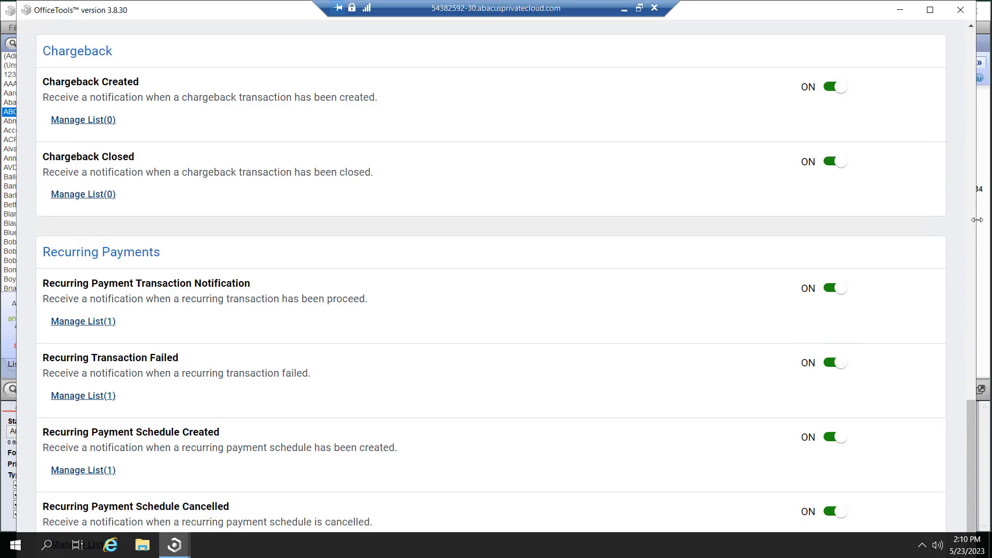
Step: Close the email notifications and confirm the APX and company settings
{"action": "left_click", "coordinate": [961, 10]}
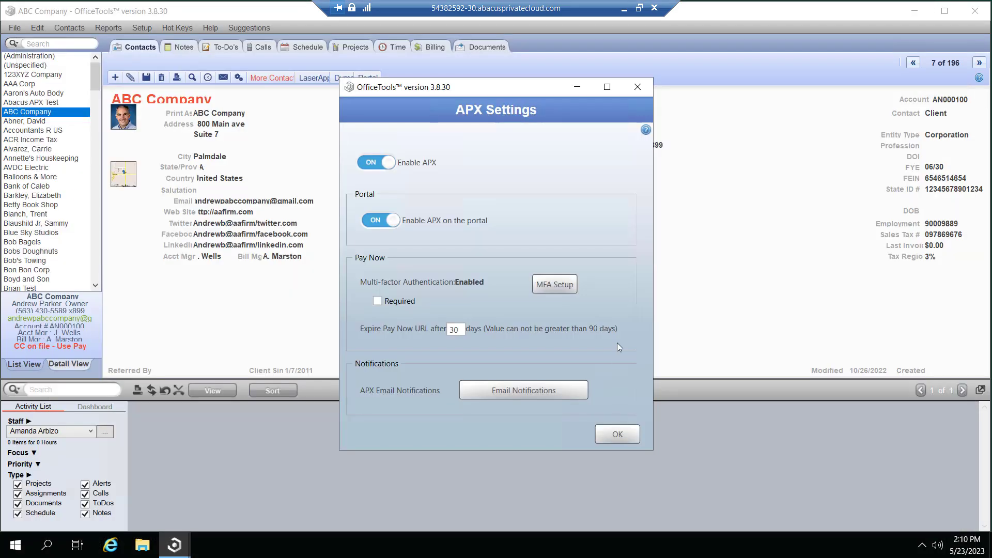
{"action": "left_click", "coordinate": [617, 436]}
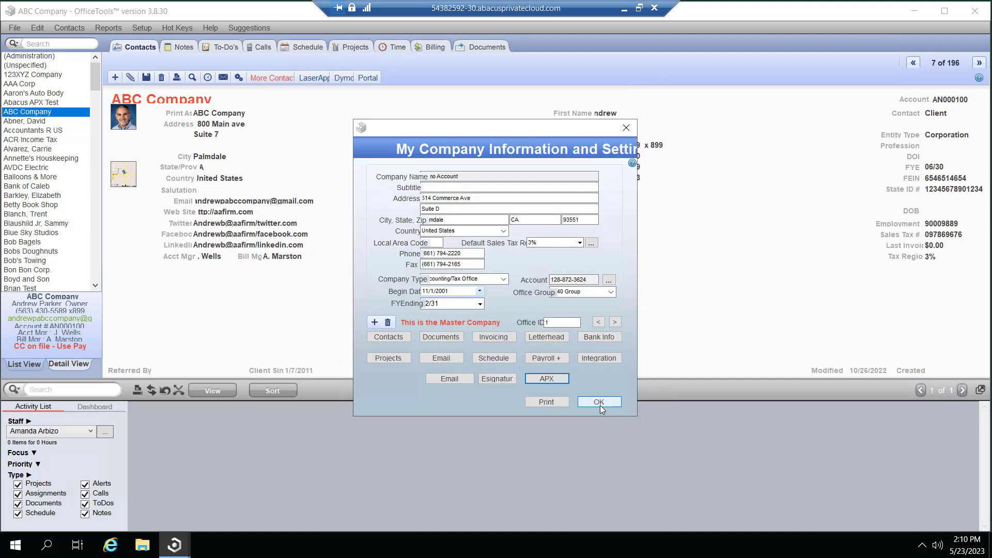
{"action": "left_click", "coordinate": [600, 402]}
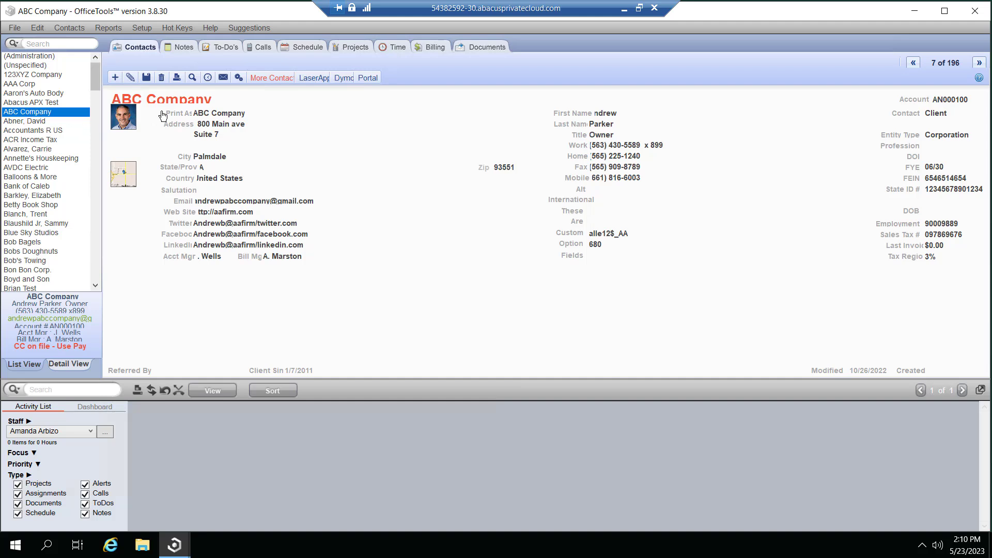
Step: Open APX card management for ABC Company from its billing payments
{"action": "left_click", "coordinate": [433, 48]}
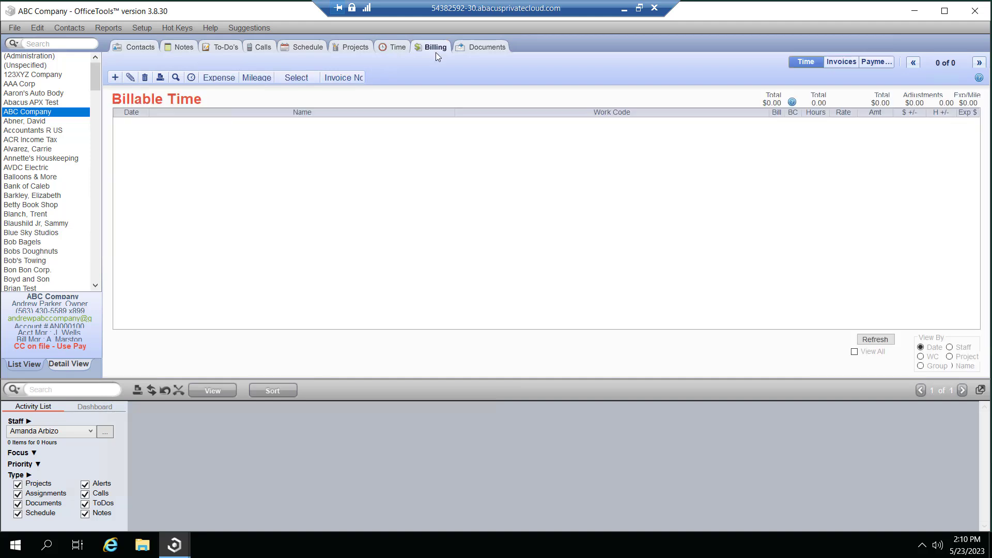
{"action": "left_click", "coordinate": [879, 64]}
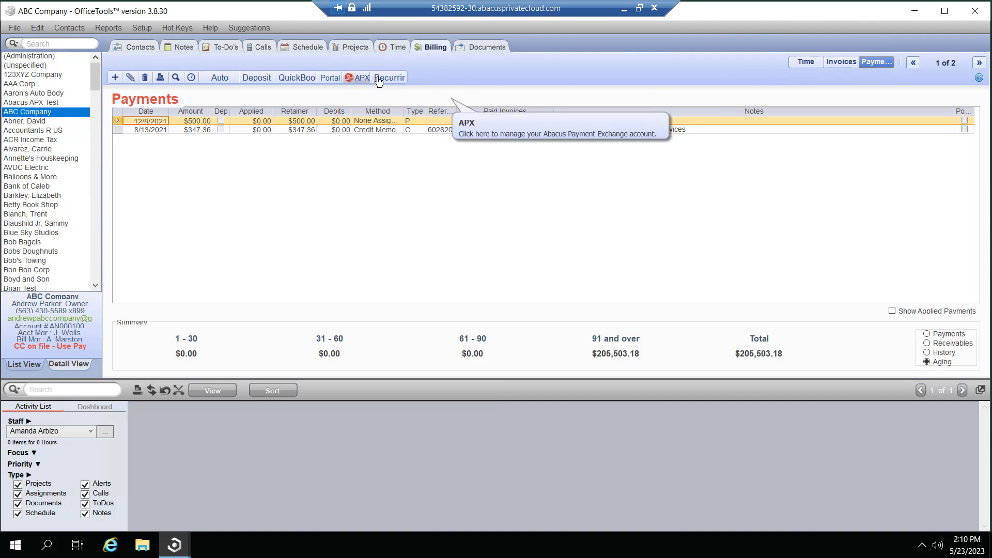
{"action": "left_click", "coordinate": [351, 82]}
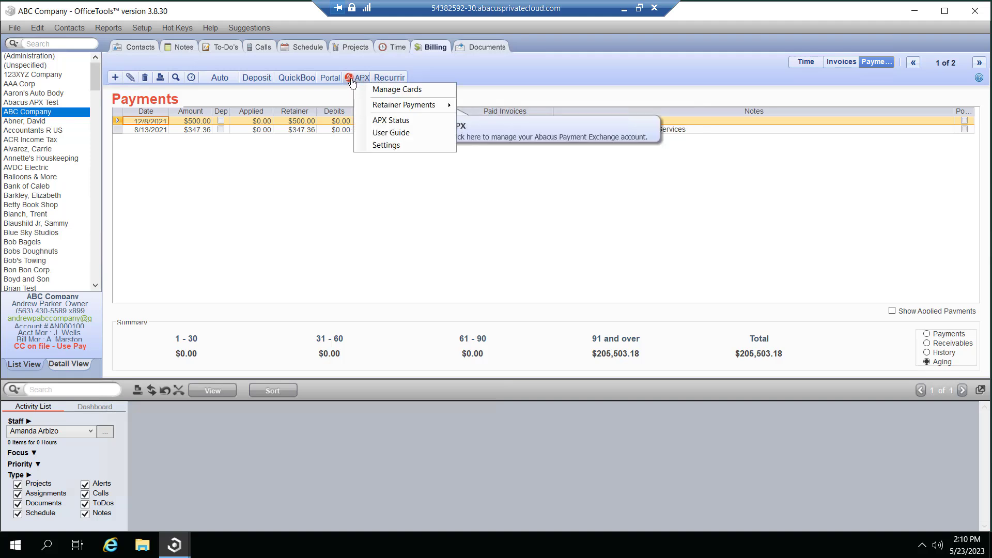
{"action": "left_click", "coordinate": [402, 93]}
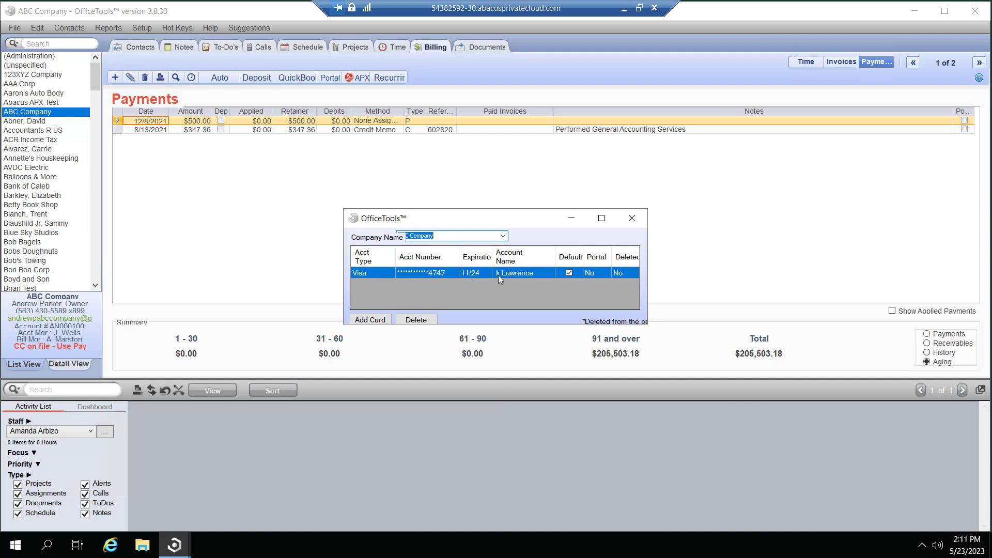
Step: Examine the new payment method forms for credit card and eCheck / ACH, then close card management without saving anything
{"action": "left_click", "coordinate": [368, 319]}
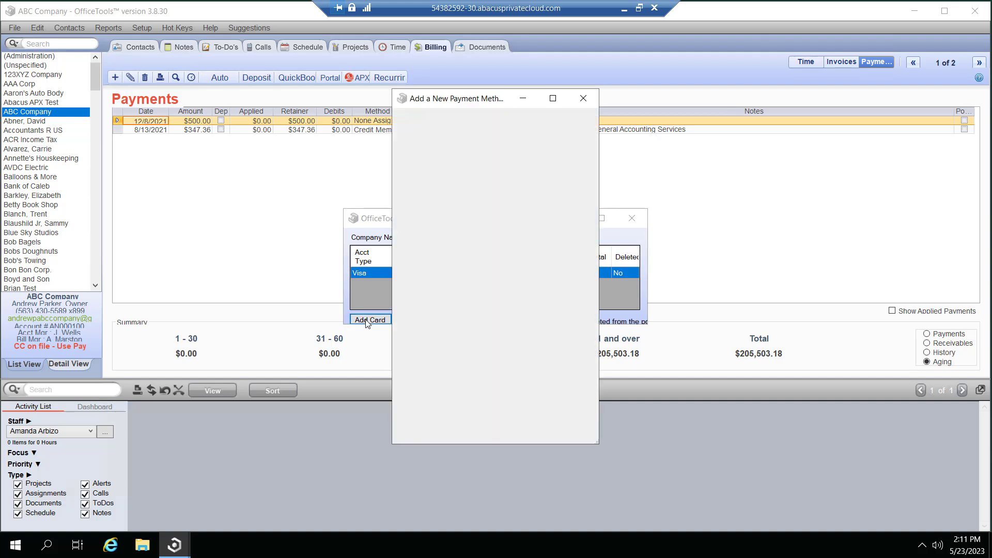
{"action": "left_click", "coordinate": [550, 102]}
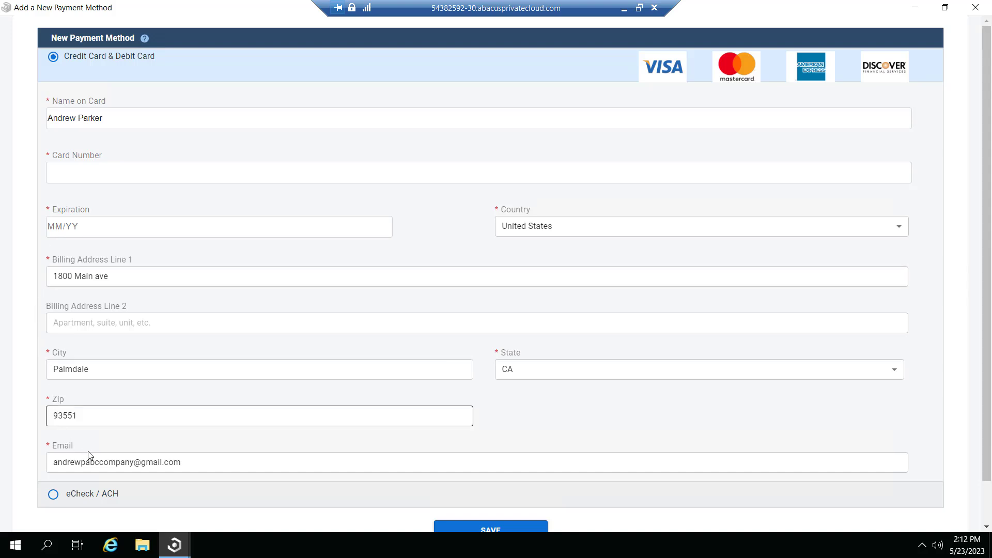
{"action": "left_click", "coordinate": [138, 173]}
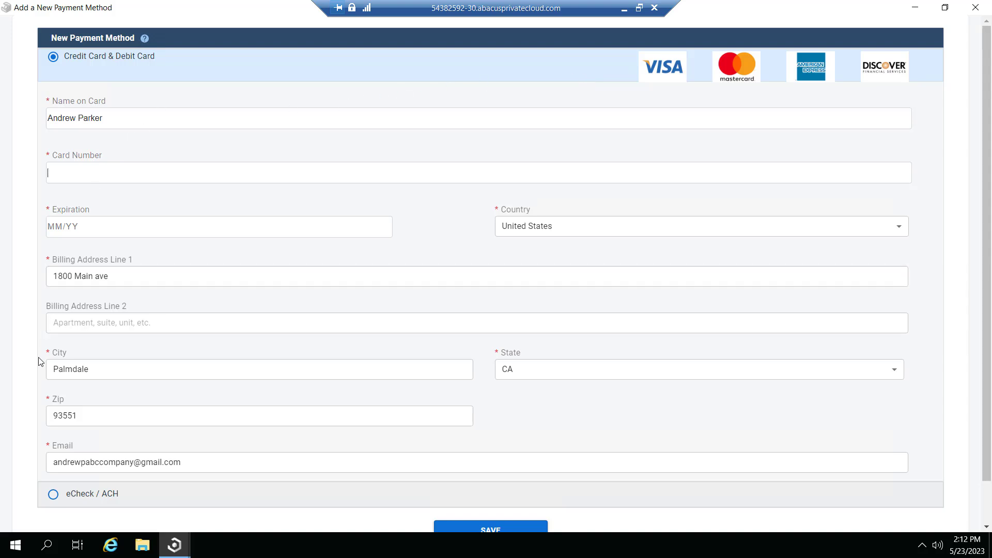
{"action": "left_click", "coordinate": [52, 465]}
{"action": "left_click", "coordinate": [53, 496]}
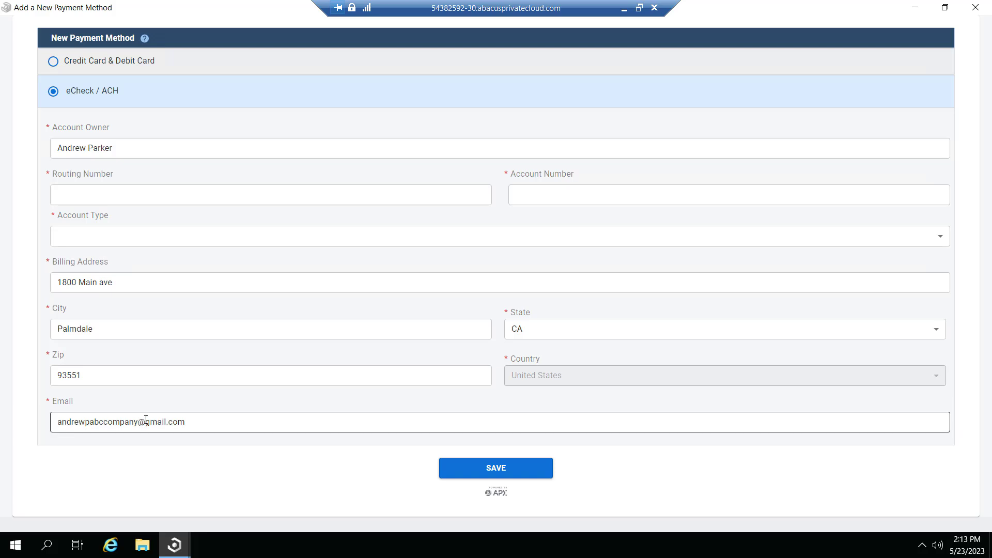
{"action": "left_click", "coordinate": [194, 422]}
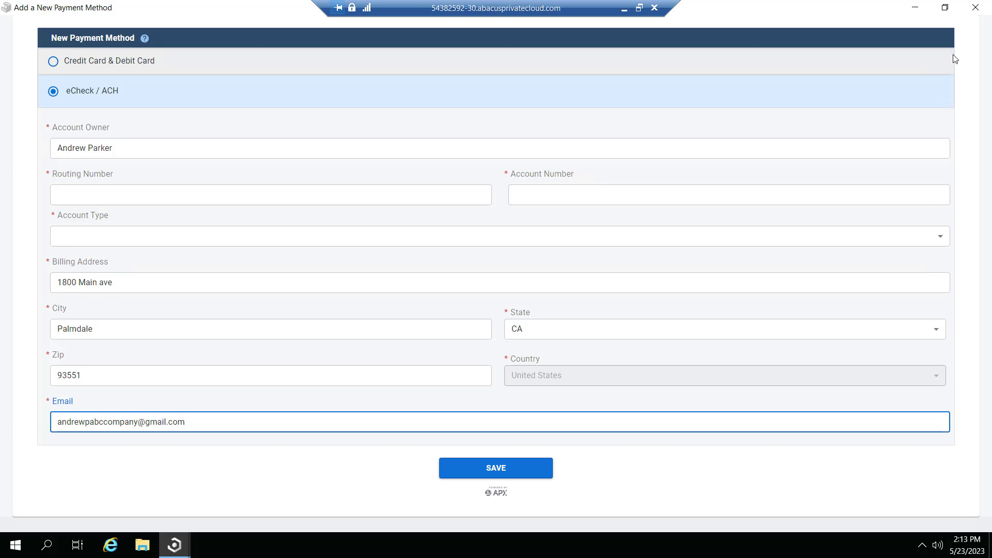
{"action": "left_click", "coordinate": [976, 11]}
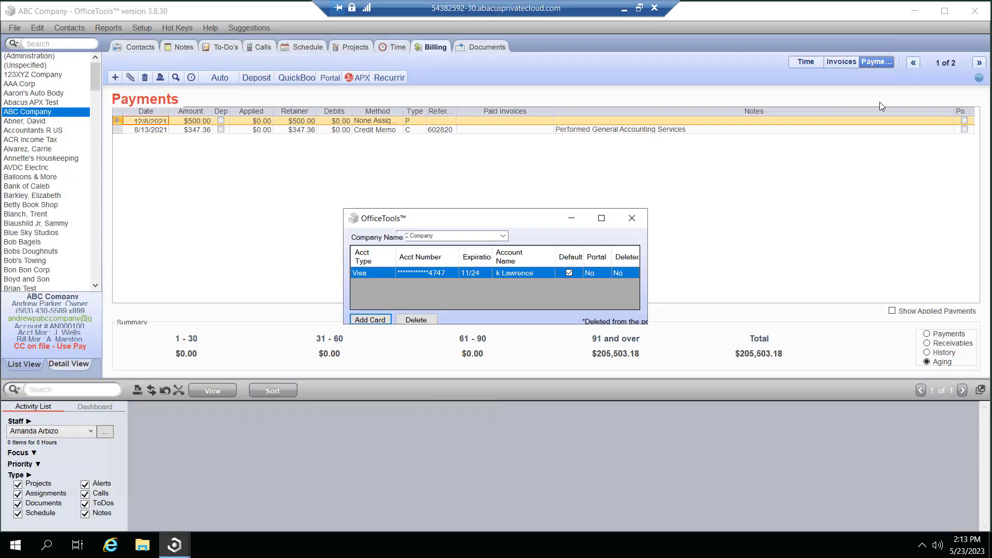
{"action": "left_click", "coordinate": [441, 273]}
{"action": "left_click", "coordinate": [630, 219]}
Step: View the APX retainer request form for ABC Company and cancel it without sending
{"action": "left_click", "coordinate": [360, 81]}
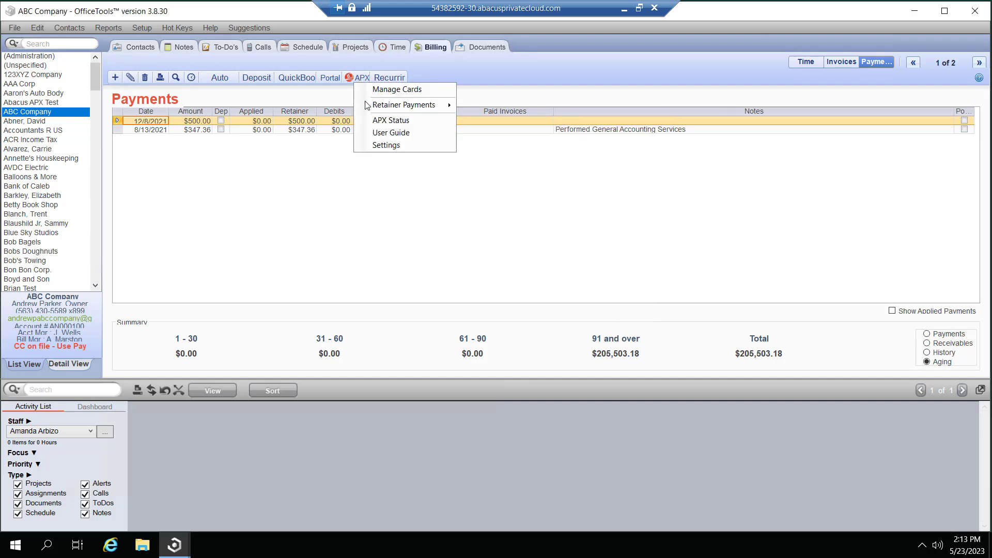
{"action": "mouse_move", "coordinate": [369, 107]}
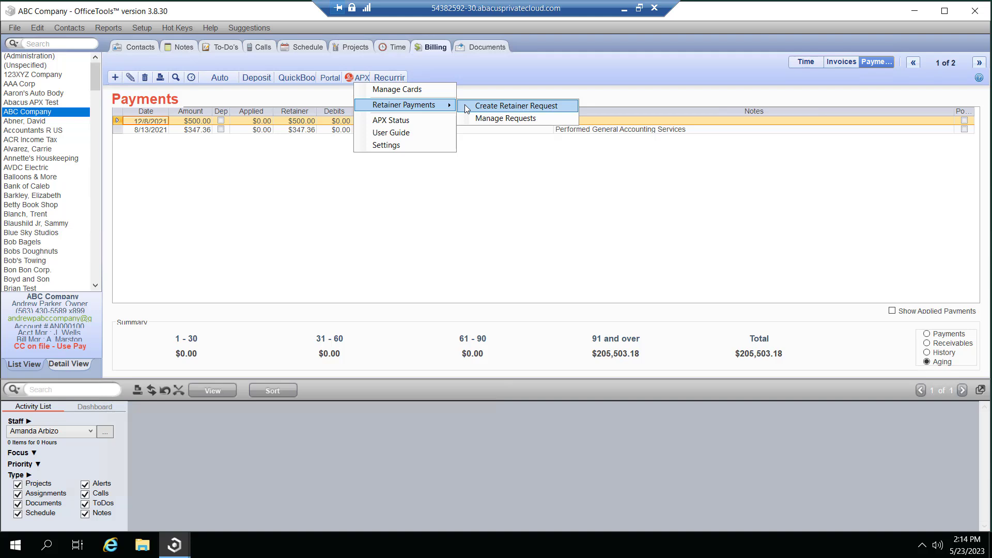
{"action": "left_click", "coordinate": [479, 105]}
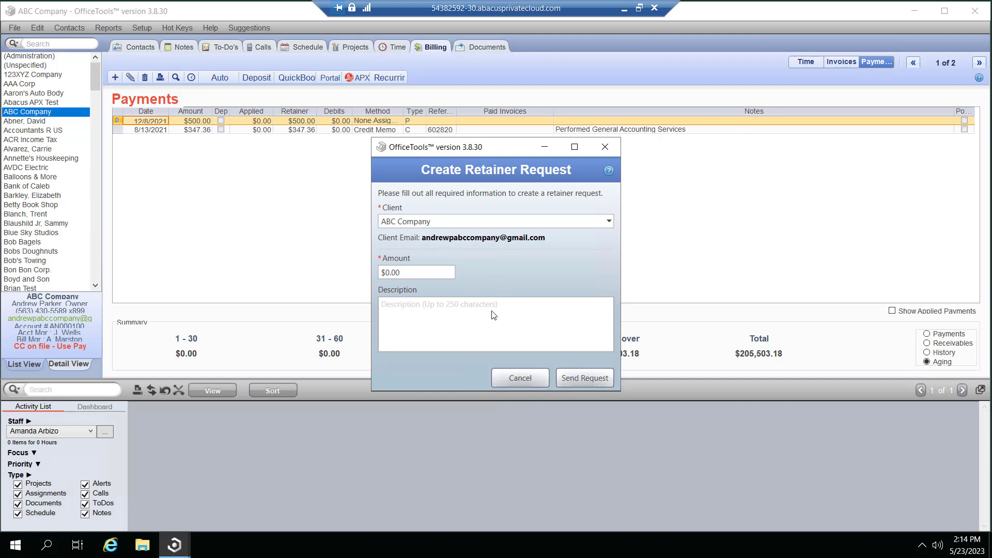
{"action": "left_click", "coordinate": [504, 384]}
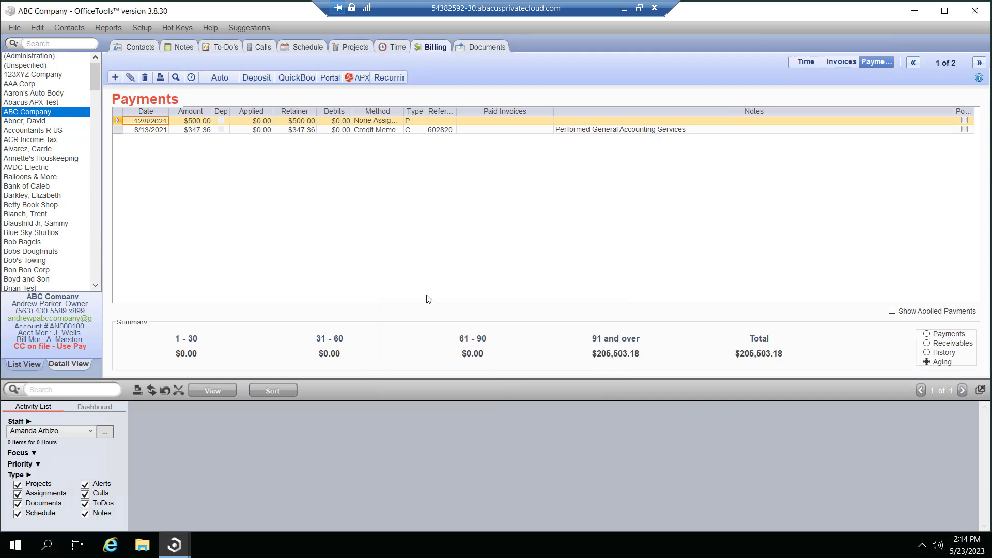
Step: Open the management list of APX retainer payment requests
{"action": "left_click", "coordinate": [360, 82]}
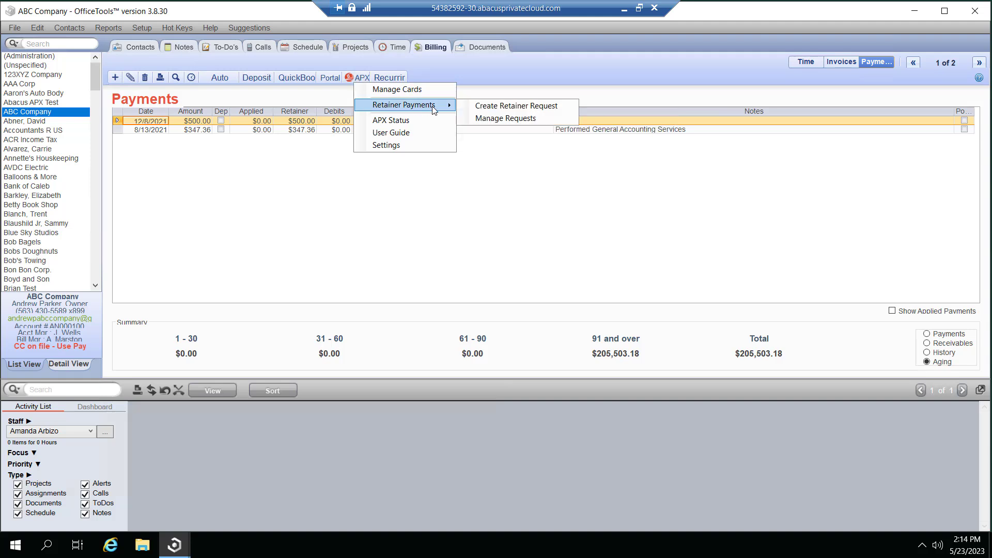
{"action": "left_click", "coordinate": [476, 119]}
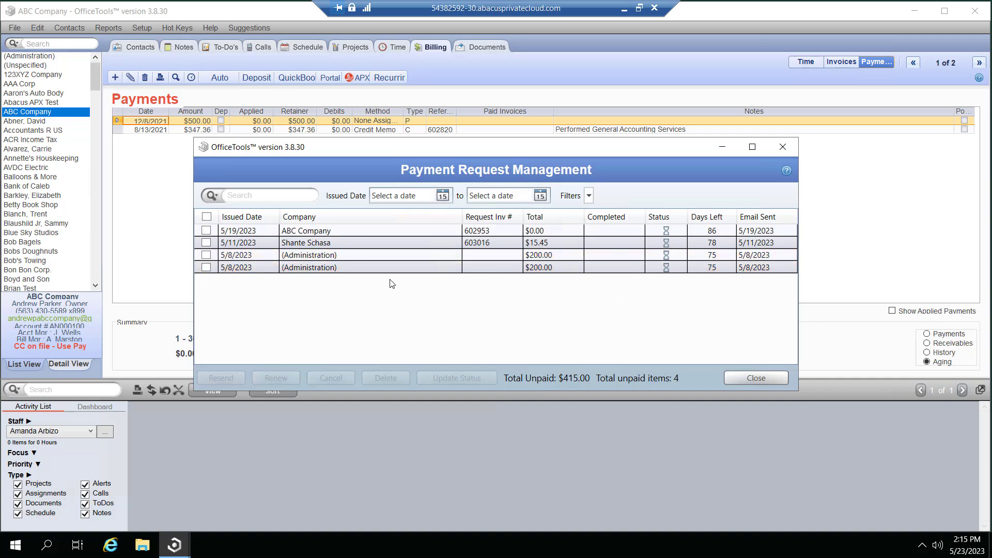
Step: Select the last (Administration) payment request issued 5/8/2023 and update its status
{"action": "left_click", "coordinate": [372, 267]}
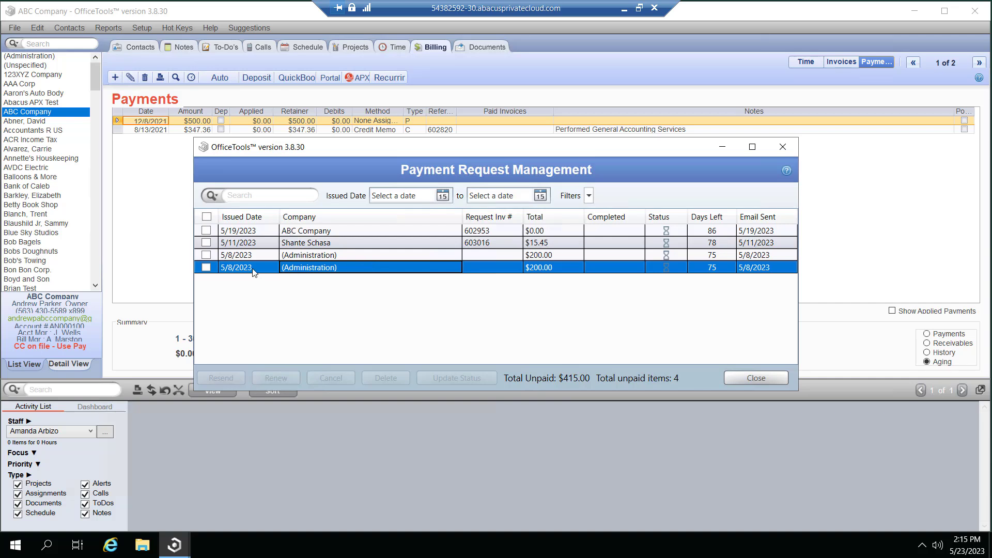
{"action": "left_click", "coordinate": [206, 267]}
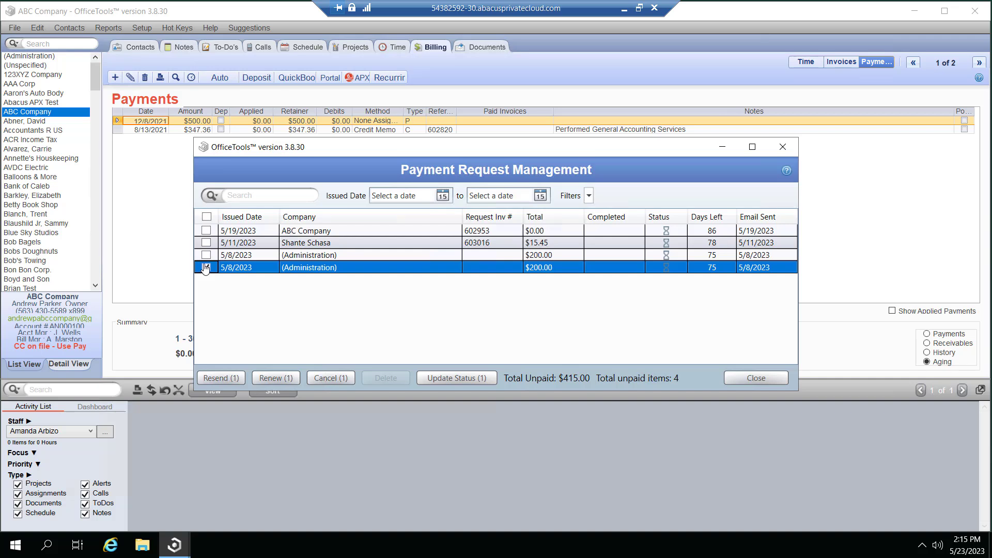
{"action": "left_click", "coordinate": [464, 379]}
{"action": "left_click", "coordinate": [358, 78]}
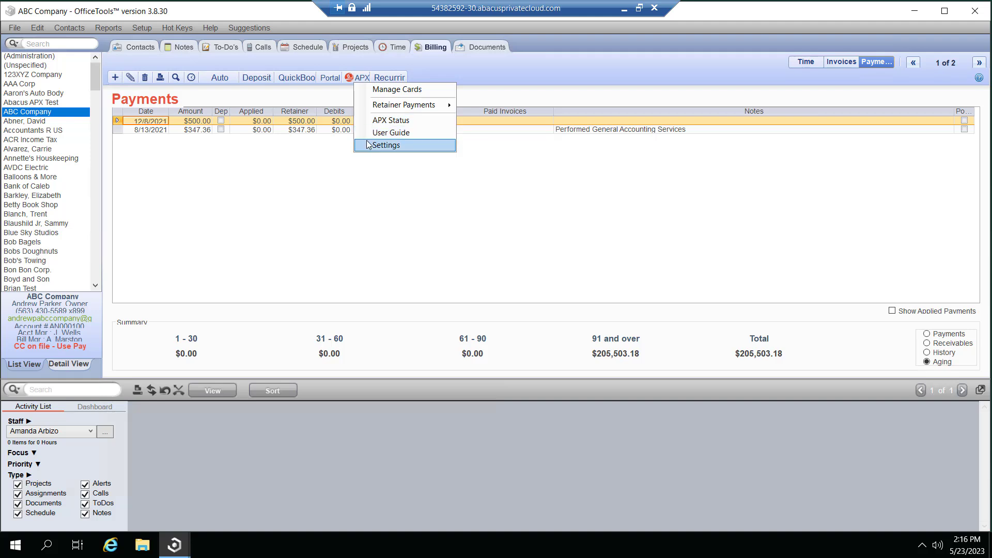
{"action": "left_click", "coordinate": [467, 77]}
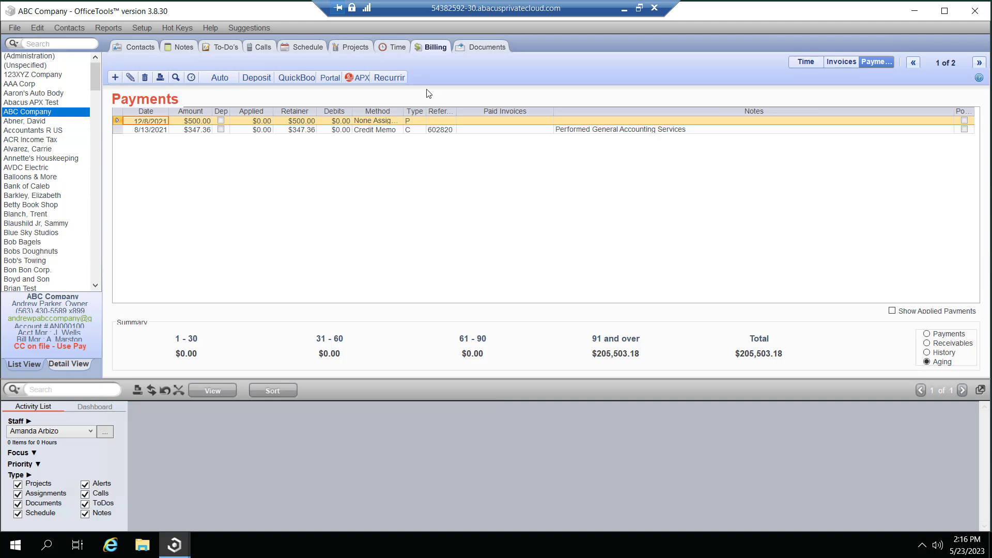
Step: Create a new customer payment of $200.00 for ABC Company with Visa as the payment method
{"action": "left_click", "coordinate": [115, 81]}
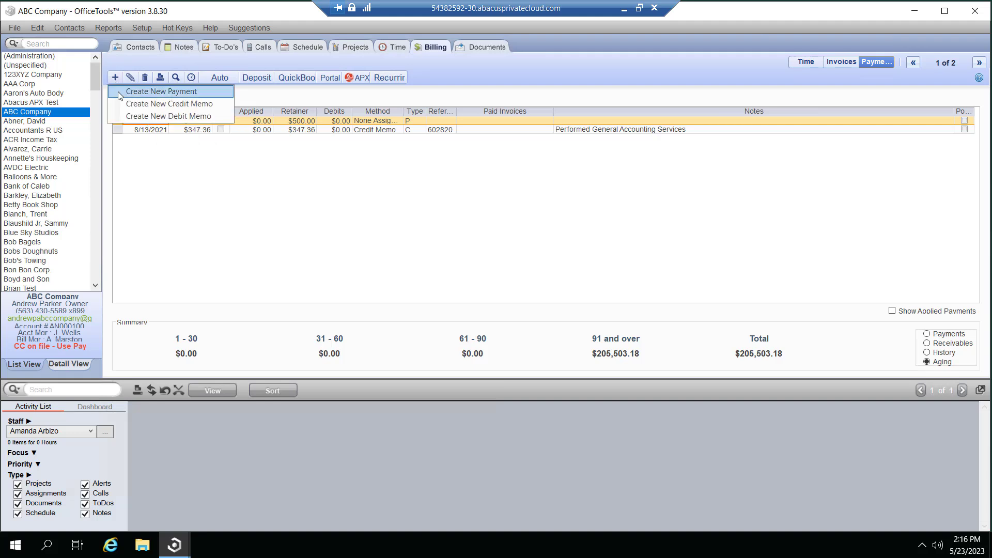
{"action": "left_click", "coordinate": [155, 92]}
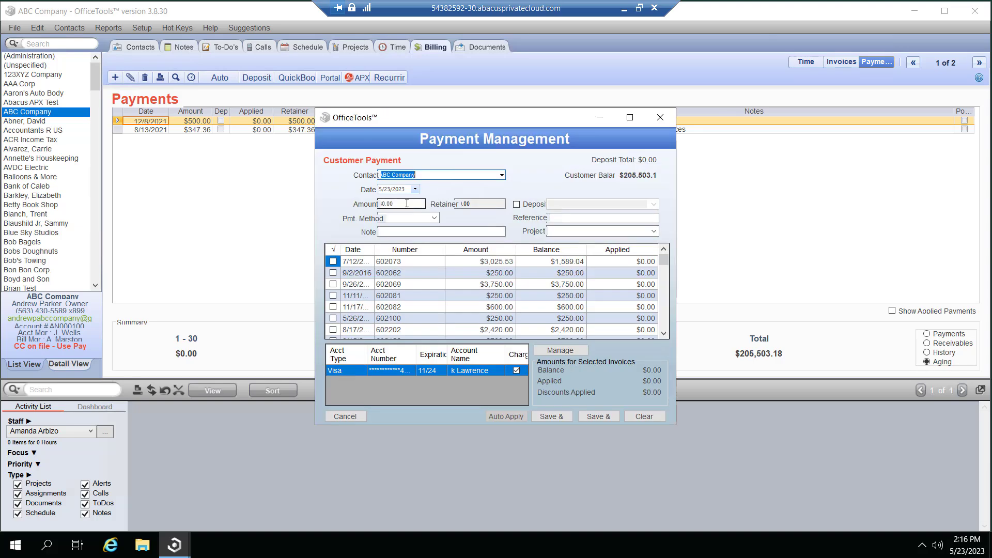
{"action": "left_click_drag", "start_coordinate": [406, 203], "coordinate": [351, 204]}
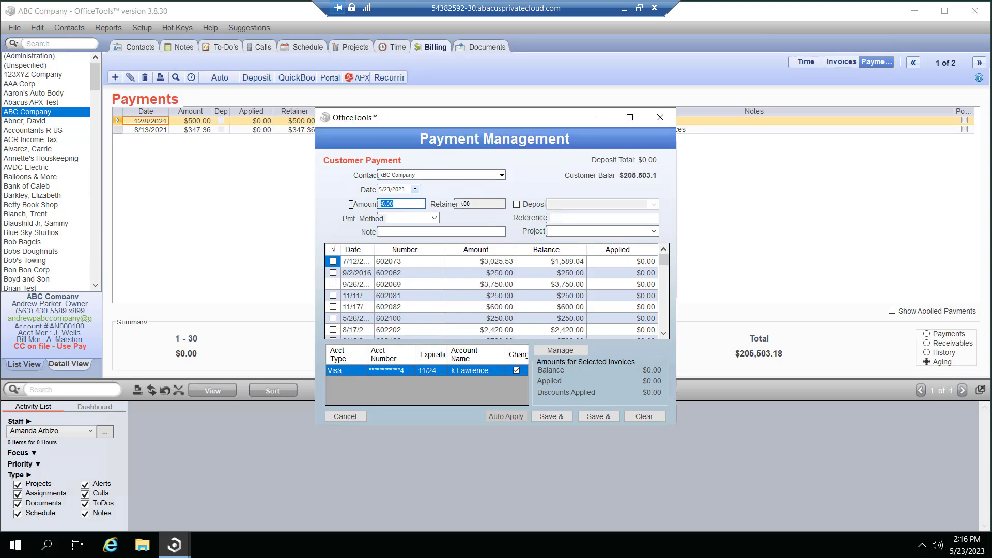
{"action": "type", "text": "100.00"}
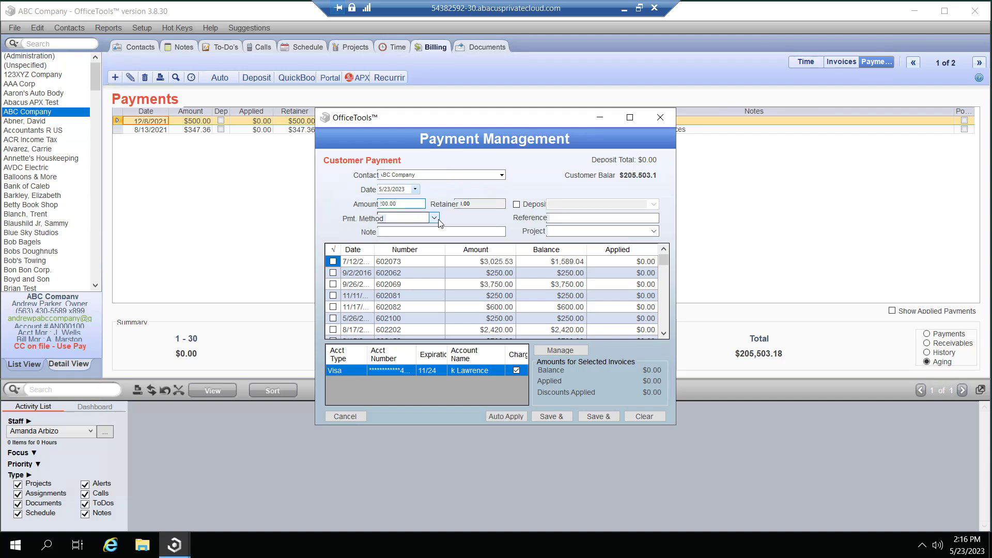
{"action": "left_click", "coordinate": [435, 218]}
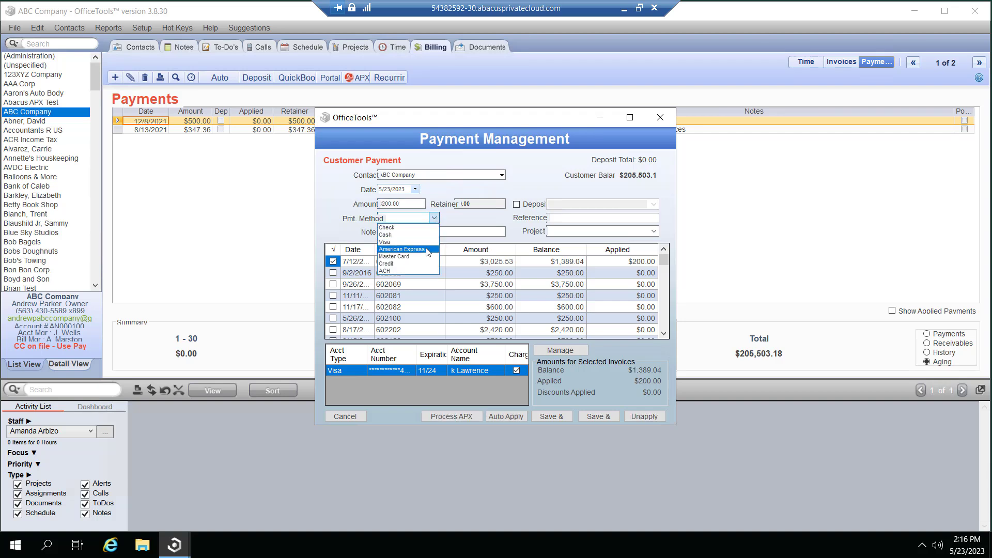
{"action": "left_click", "coordinate": [427, 250]}
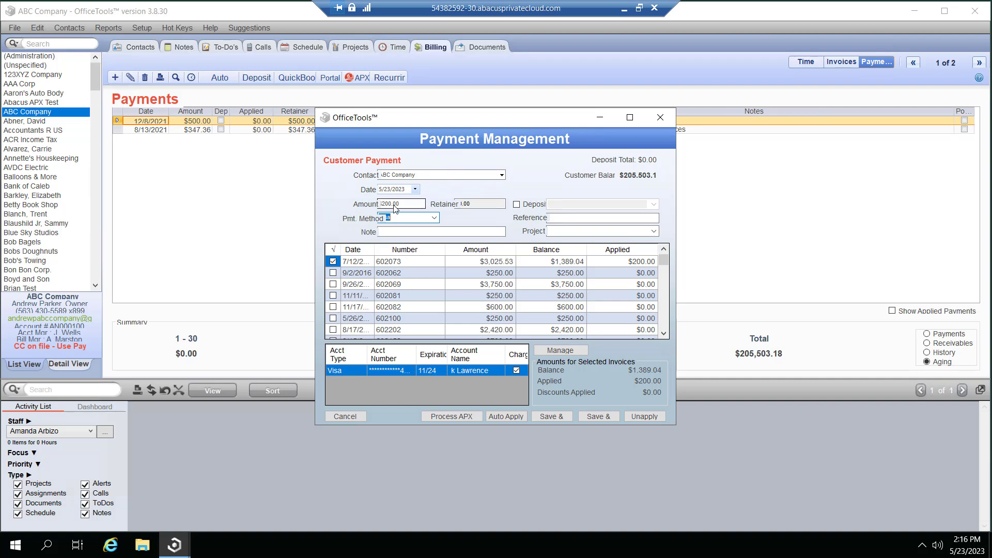
Step: View the cards on file from the payment form, then close both windows without saving the payment
{"action": "left_click", "coordinate": [560, 351]}
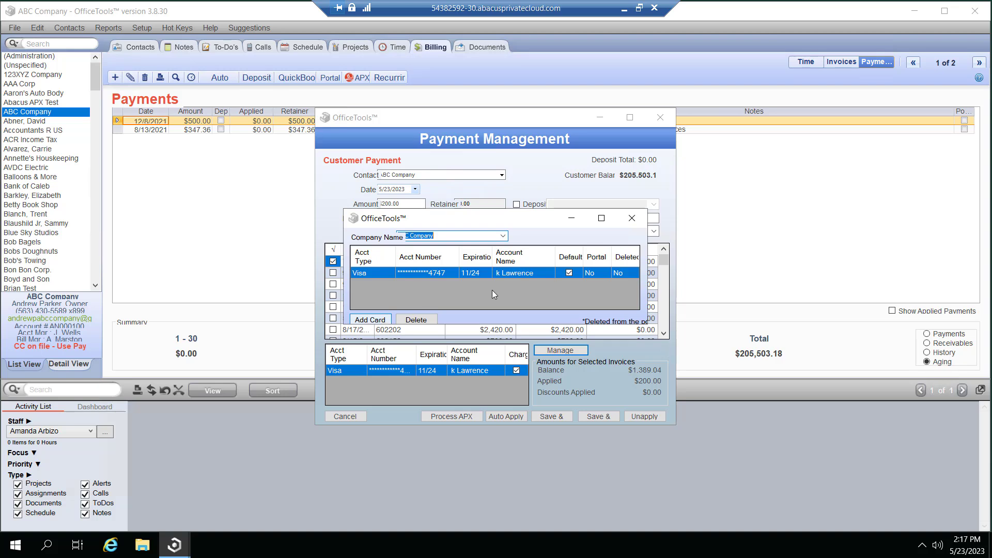
{"action": "left_click", "coordinate": [632, 219]}
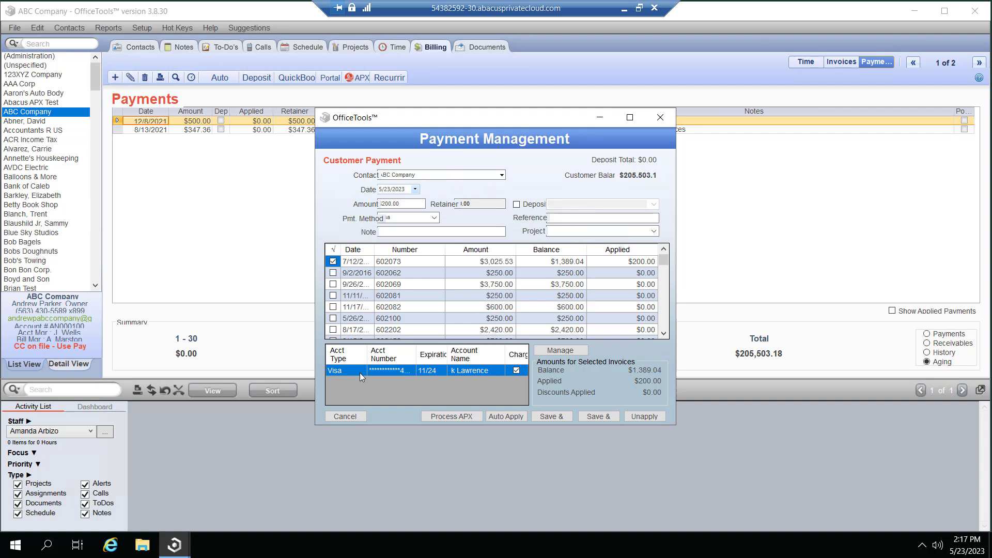
{"action": "left_click", "coordinate": [660, 118]}
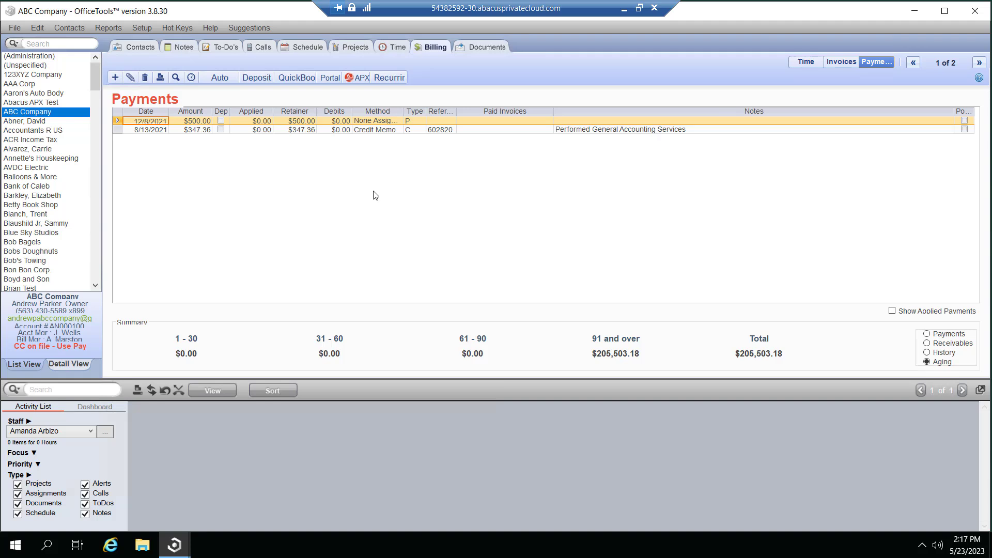
Step: Start a new recurring payment schedule for ABC Company that deposits to Operating (General)
{"action": "left_click", "coordinate": [389, 80]}
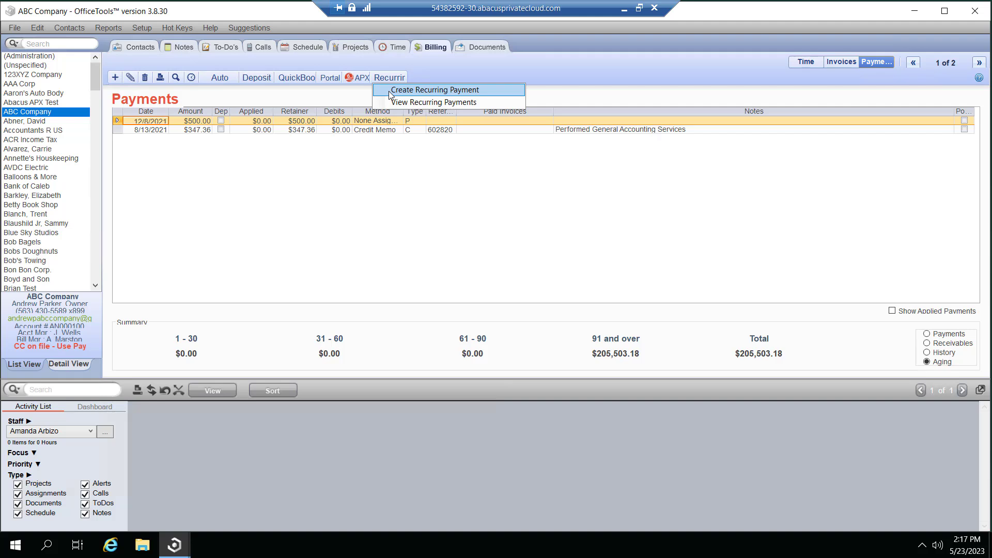
{"action": "left_click", "coordinate": [389, 91]}
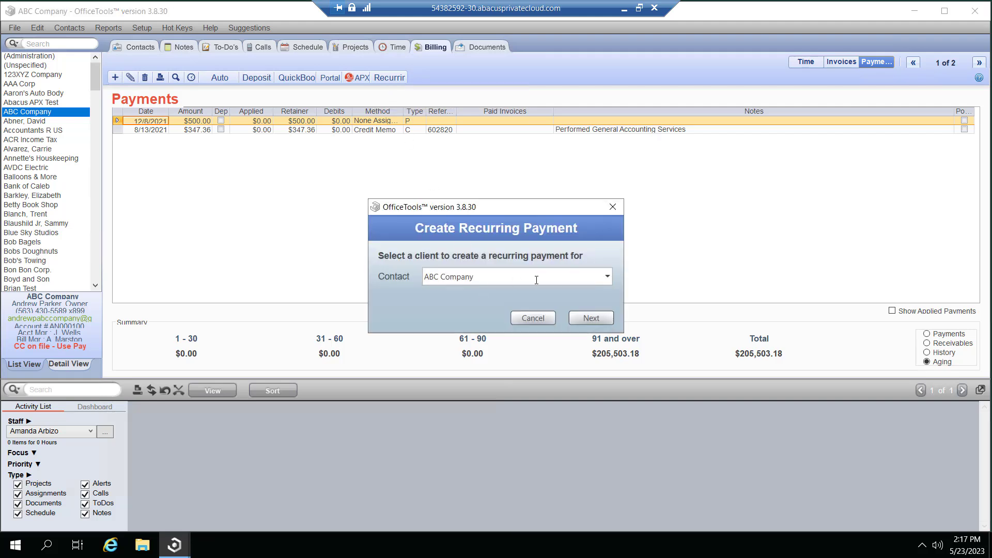
{"action": "left_click", "coordinate": [578, 320]}
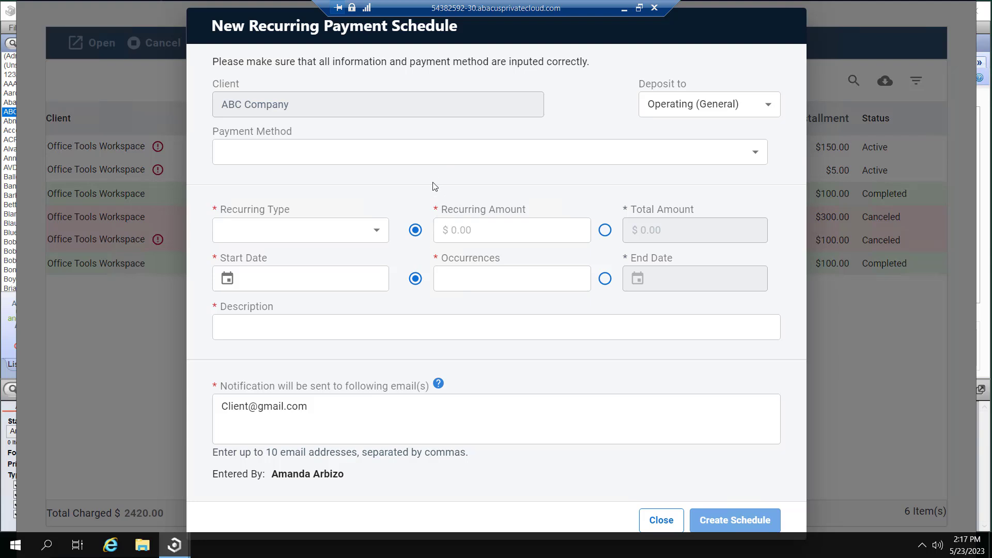
{"action": "left_click", "coordinate": [681, 112]}
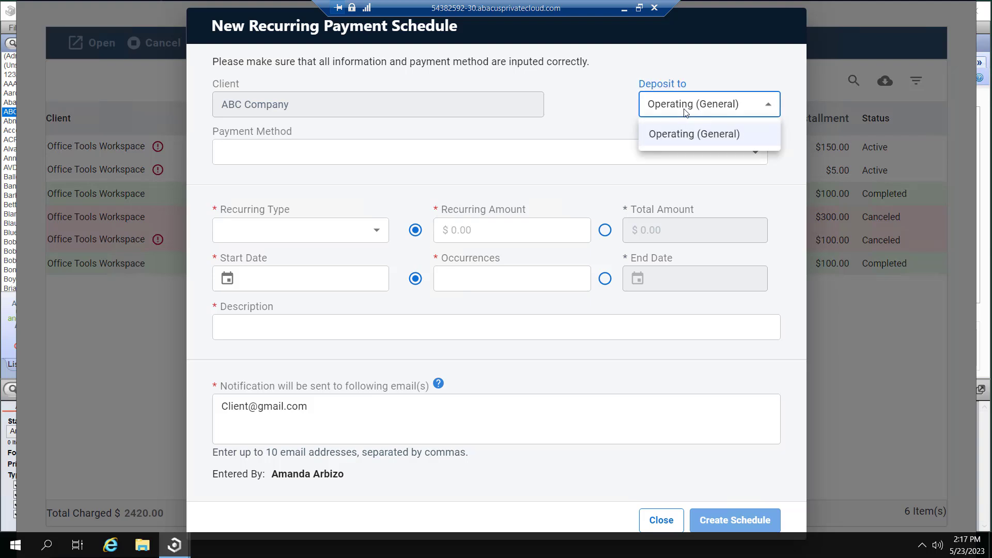
{"action": "left_click", "coordinate": [685, 112]}
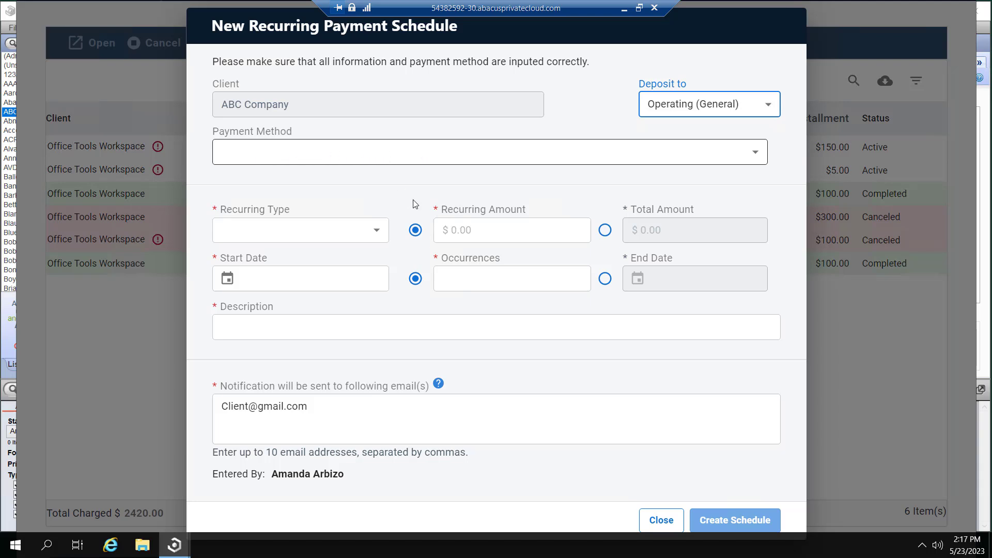
Step: Set the schedule's recurring type to Monthly and its recurring amount to 500
{"action": "left_click", "coordinate": [379, 233]}
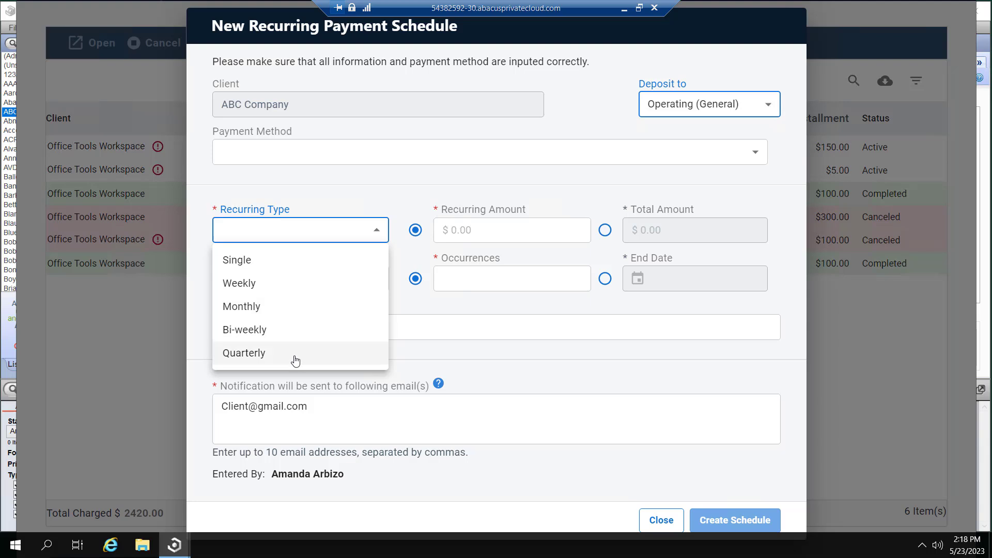
{"action": "left_click", "coordinate": [295, 309]}
{"action": "left_click", "coordinate": [486, 237]}
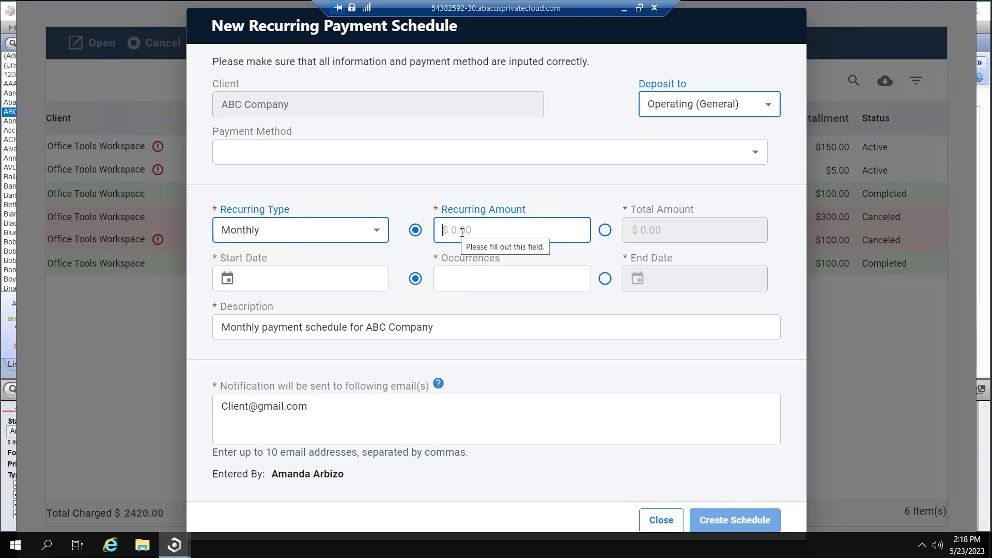
{"action": "type", "text": "500"}
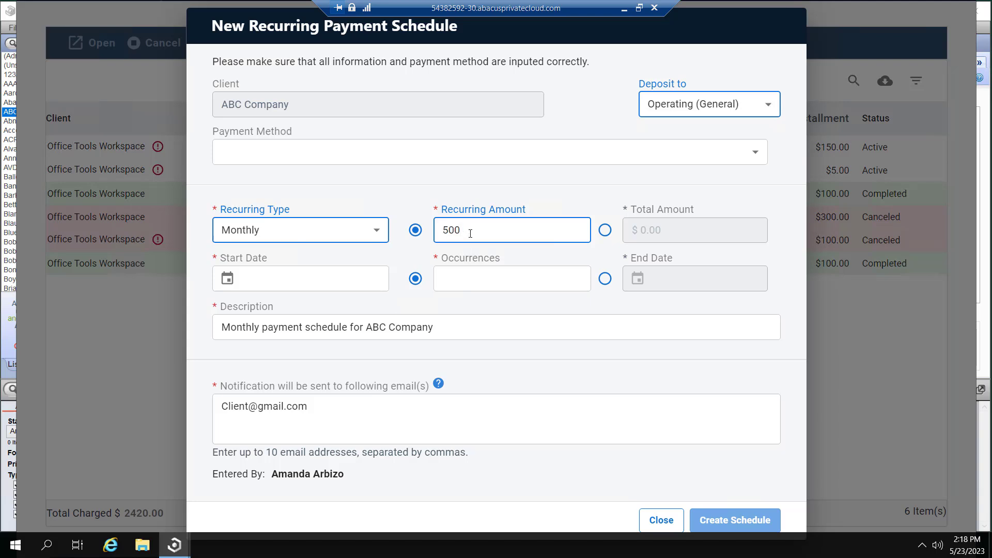
Step: Set the schedule's start date to 06/01/2023 and its number of occurrences to 6
{"action": "left_click", "coordinate": [449, 276]}
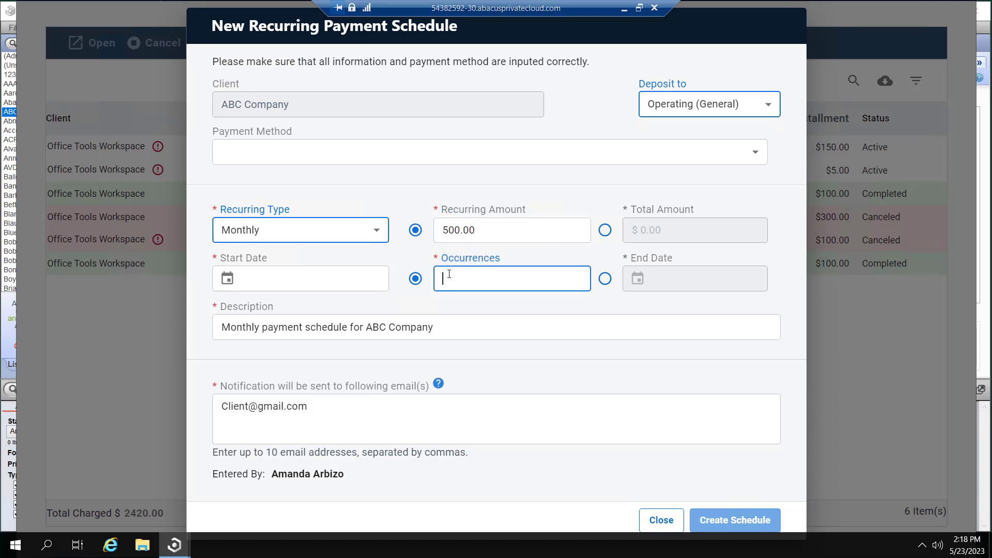
{"action": "left_click", "coordinate": [227, 281]}
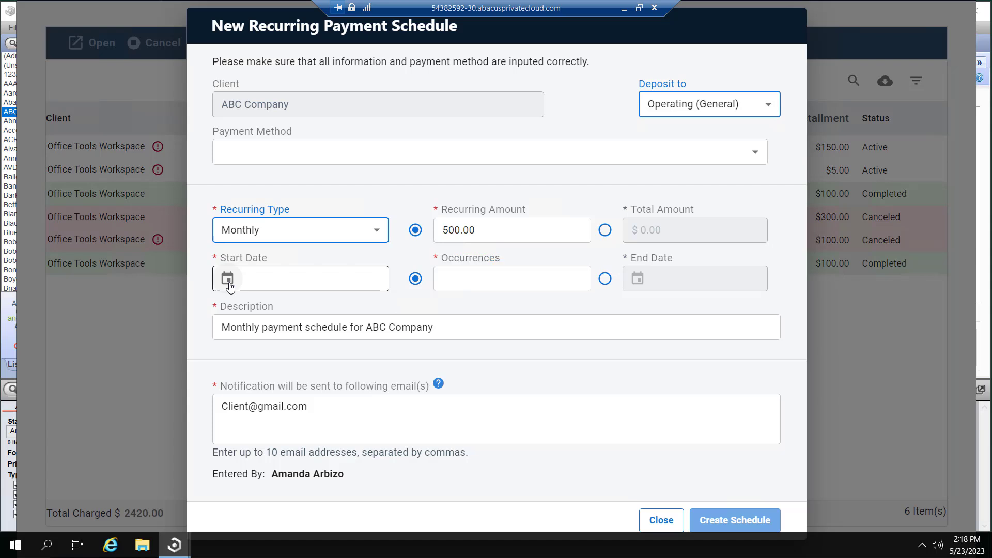
{"action": "left_click", "coordinate": [405, 310]}
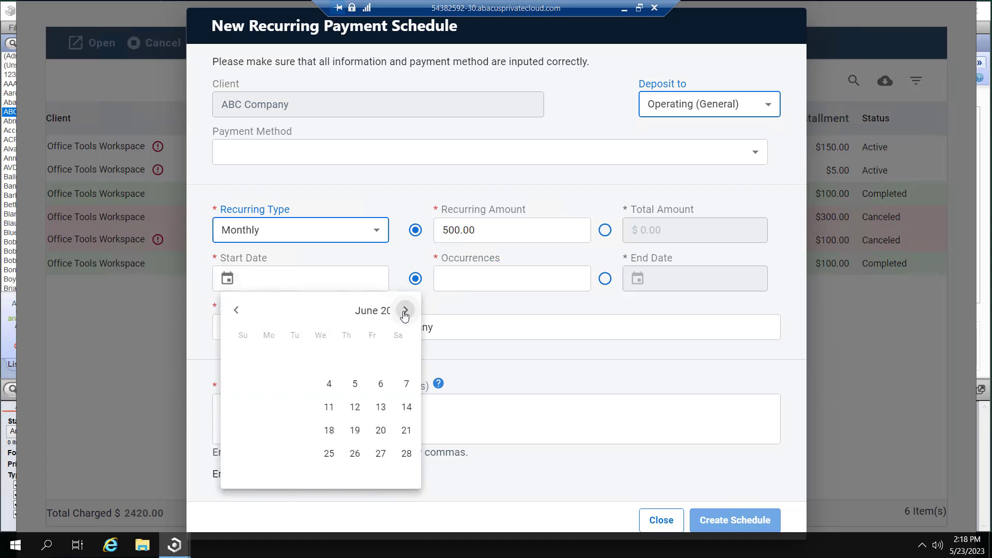
{"action": "left_click", "coordinate": [347, 360]}
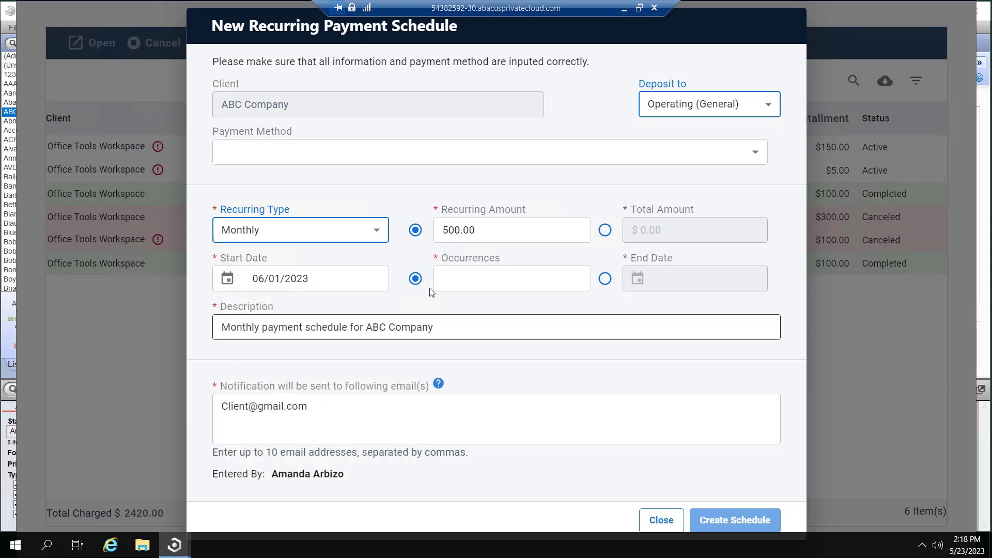
{"action": "left_click", "coordinate": [460, 277]}
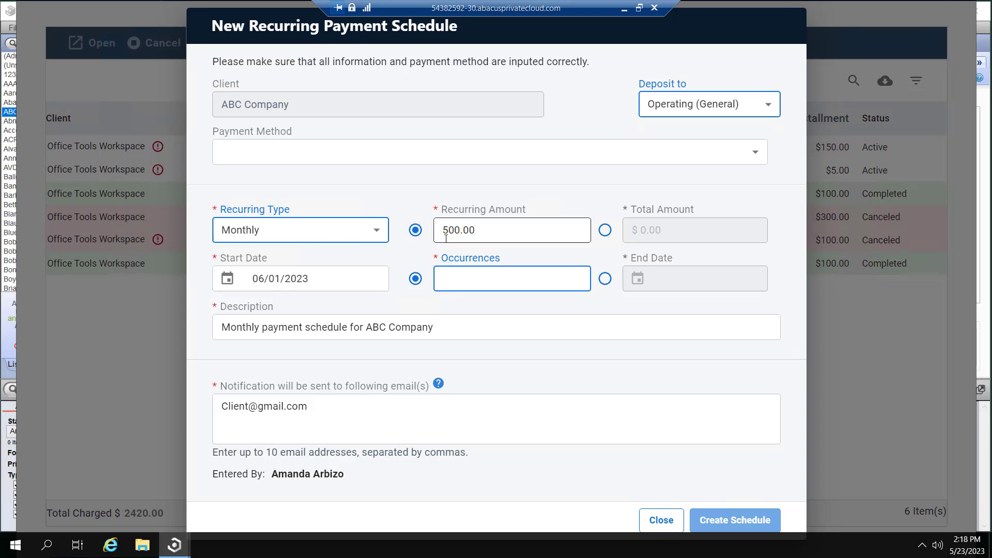
{"action": "type", "text": "6"}
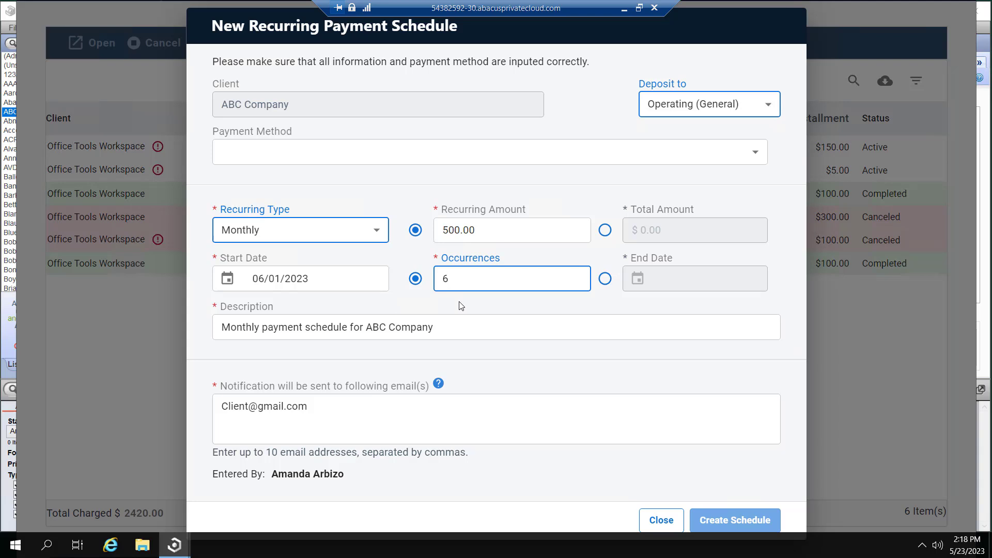
Step: Switch the schedule from a number of occurrences to an end date and check the end date calendar
{"action": "left_click", "coordinate": [606, 280]}
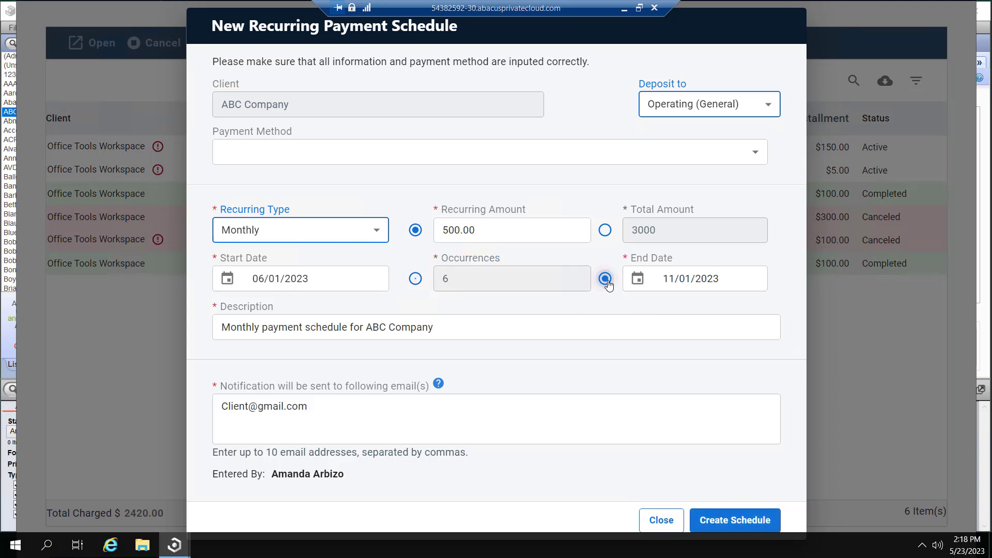
{"action": "left_click", "coordinate": [637, 280]}
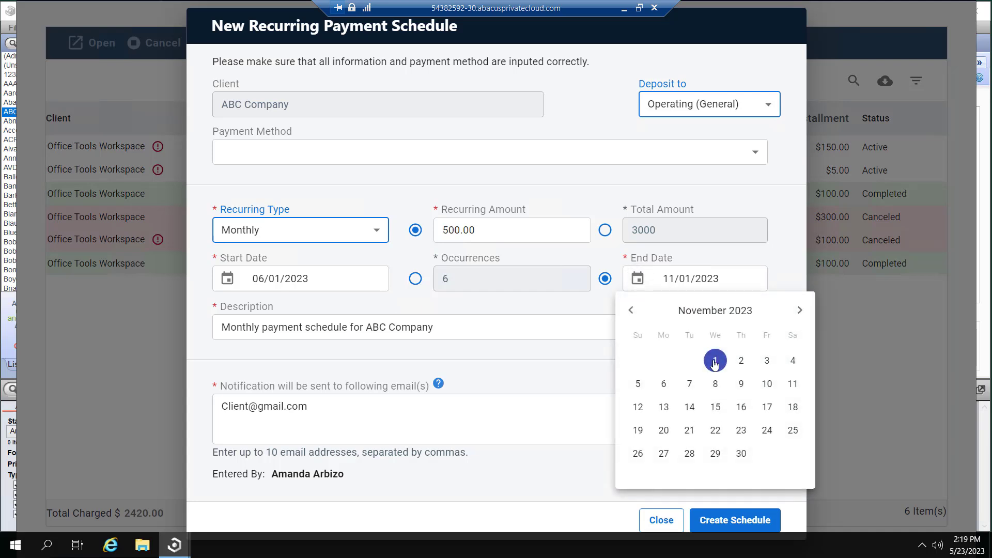
{"action": "left_click", "coordinate": [635, 281]}
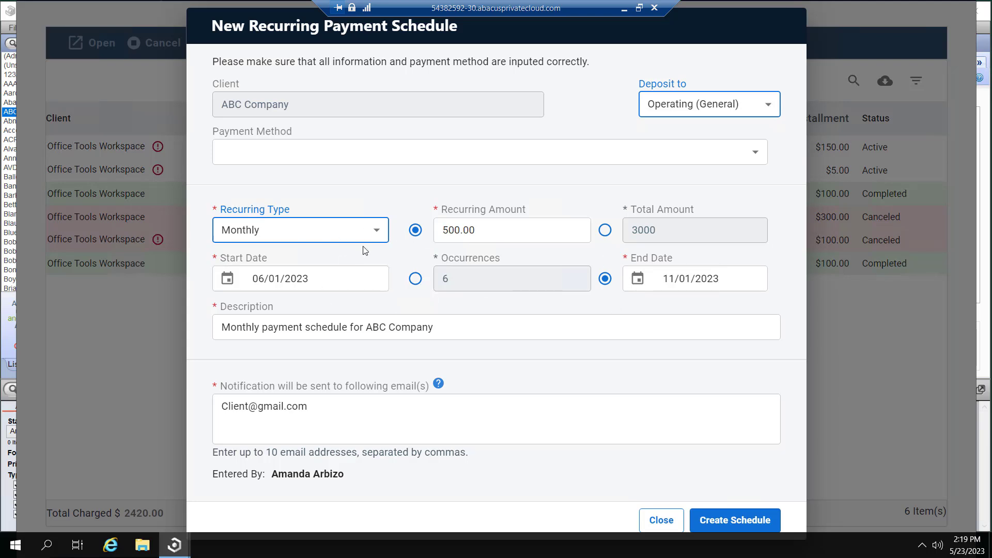
Step: Clear the recurring amount and define the schedule by a total amount of 3000.00 instead
{"action": "left_click", "coordinate": [415, 230]}
{"action": "left_click_drag", "start_coordinate": [553, 229], "coordinate": [427, 237]}
{"action": "key", "text": "BackSpace"}
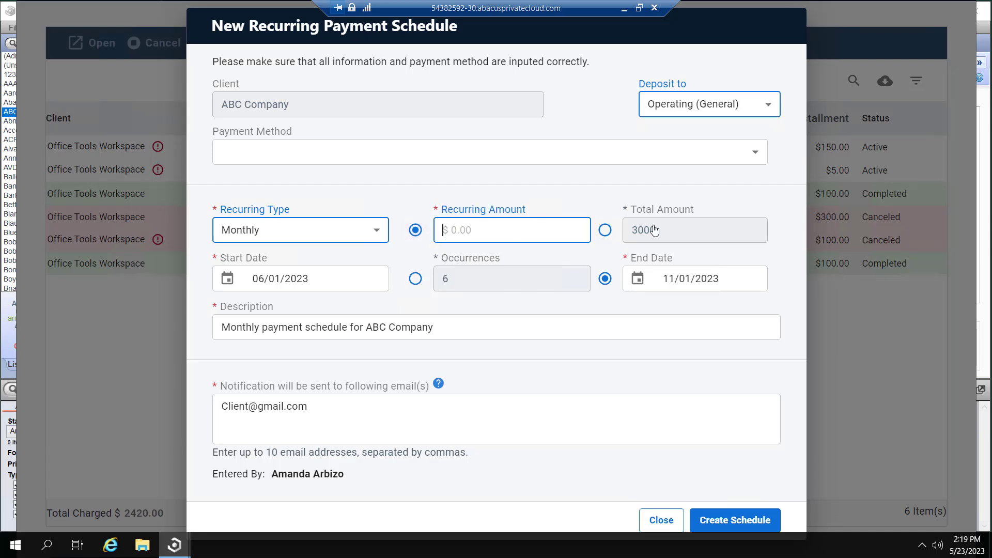
{"action": "left_click", "coordinate": [675, 227]}
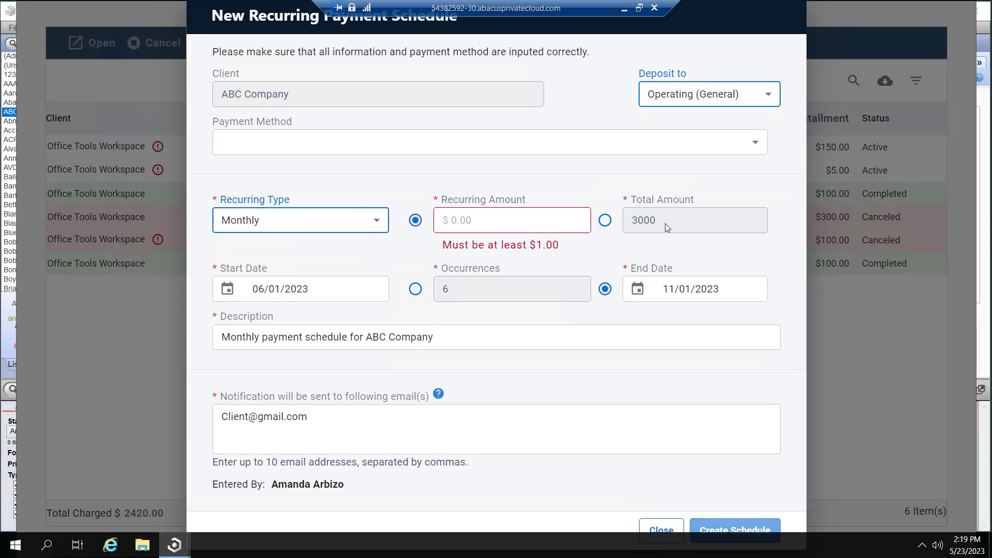
{"action": "left_click", "coordinate": [612, 222]}
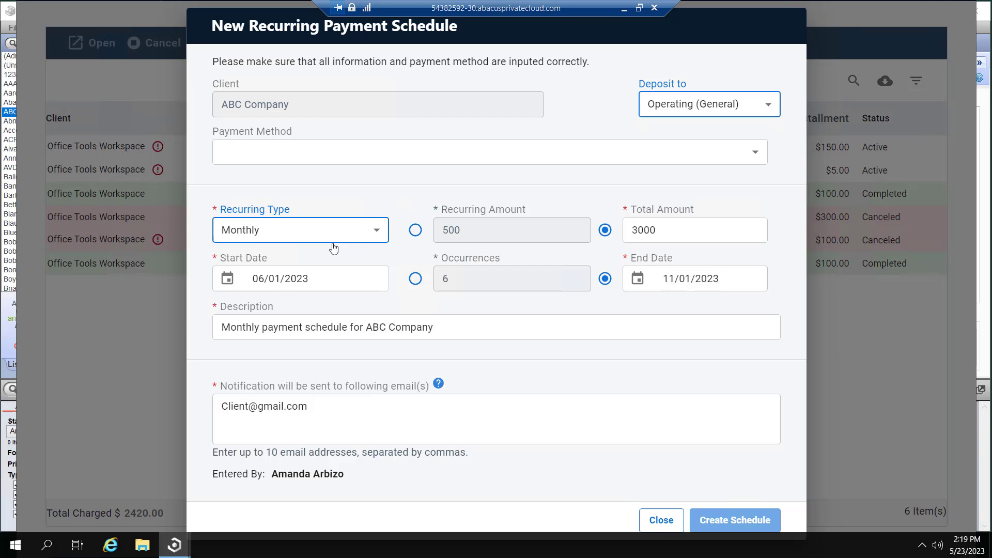
{"action": "left_click", "coordinate": [674, 232]}
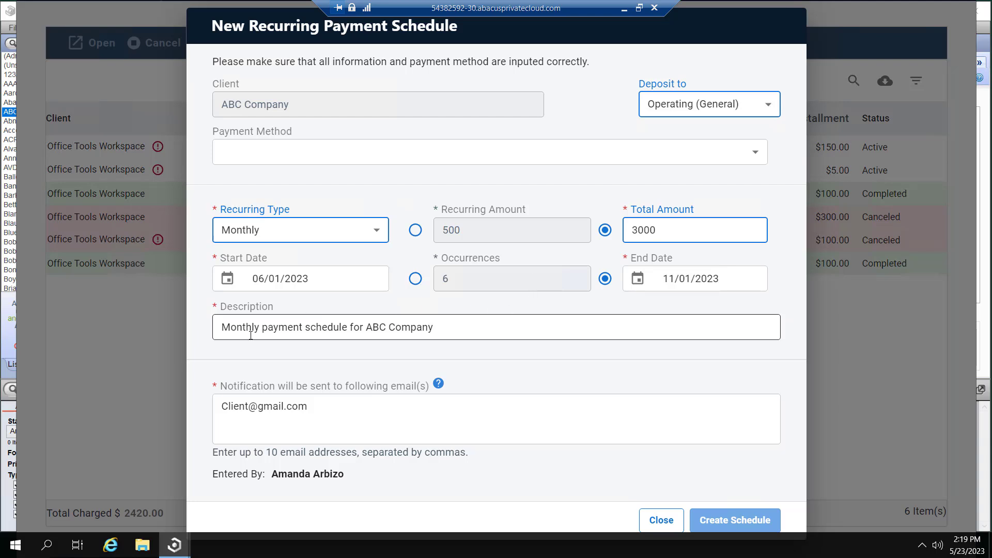
{"action": "left_click", "coordinate": [436, 327]}
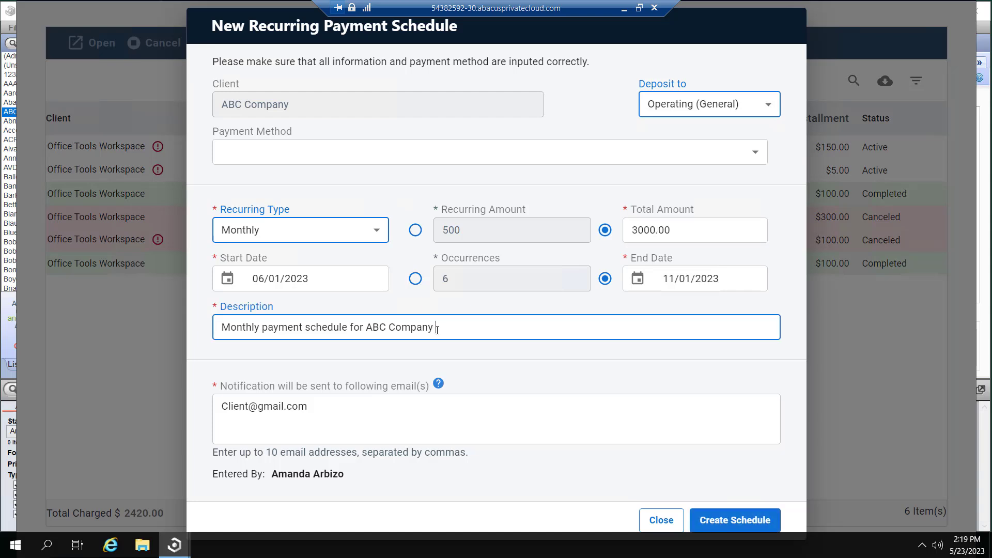
Step: Clear the schedule's notification email field and close the new recurring payment schedule without creating it
{"action": "type", "text": "123"}
{"action": "key", "text": "BackSpace"}
{"action": "key", "text": "BackSpace"}
{"action": "key", "text": "BackSpace"}
{"action": "key", "text": "BackSpace"}
{"action": "left_click", "coordinate": [325, 415]}
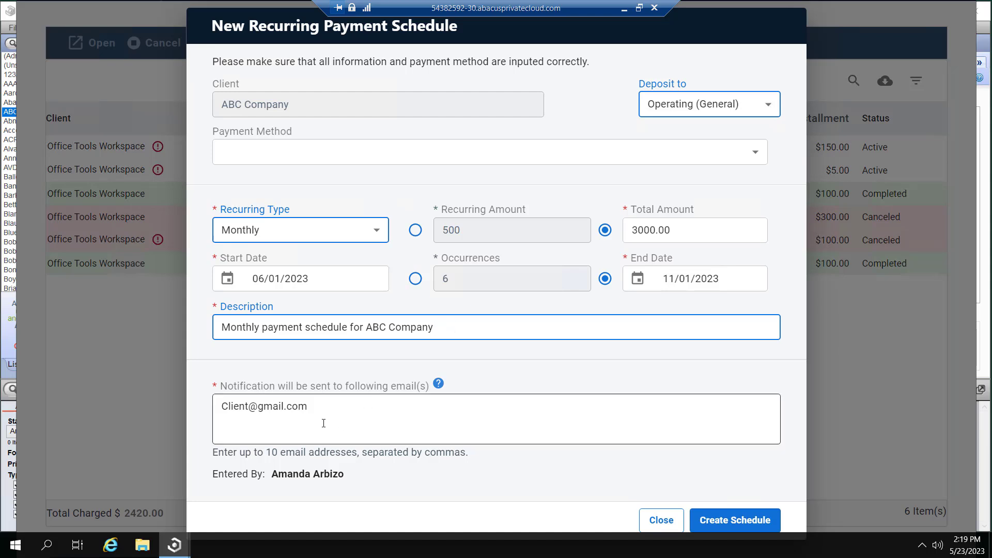
{"action": "triple_click", "coordinate": [251, 409]}
{"action": "key", "text": "BackSpace"}
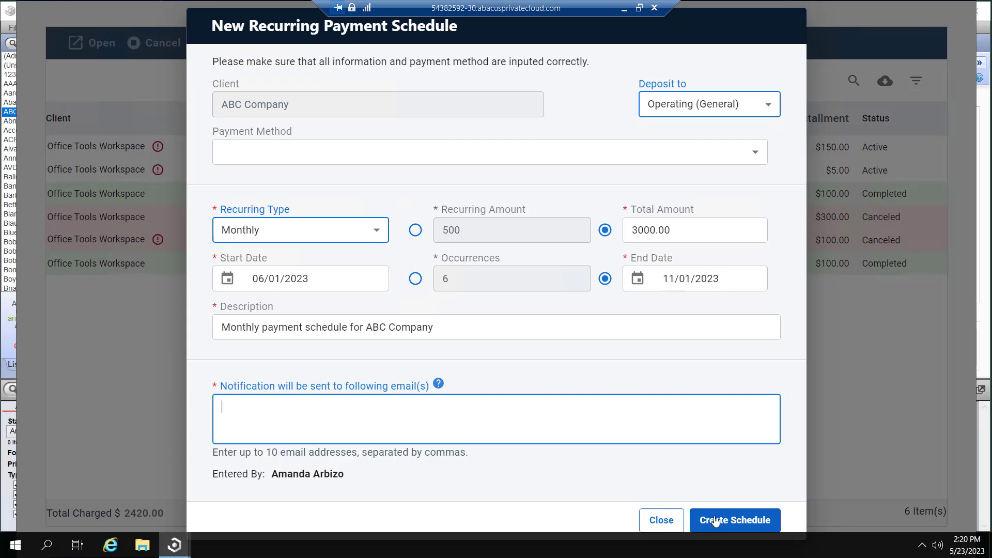
{"action": "left_click", "coordinate": [665, 521]}
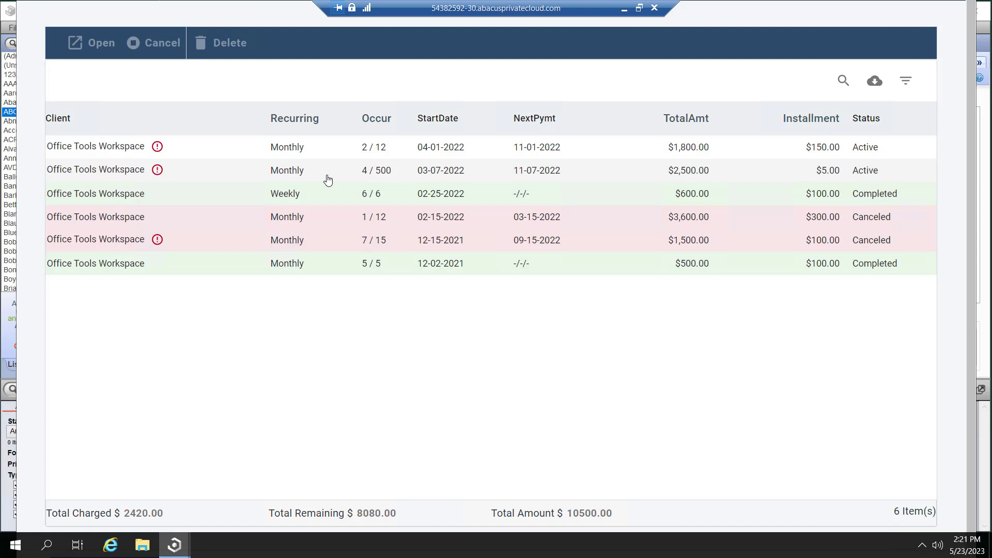
Step: Show the details of the completed weekly payment schedule, then deselect it
{"action": "left_click", "coordinate": [329, 197]}
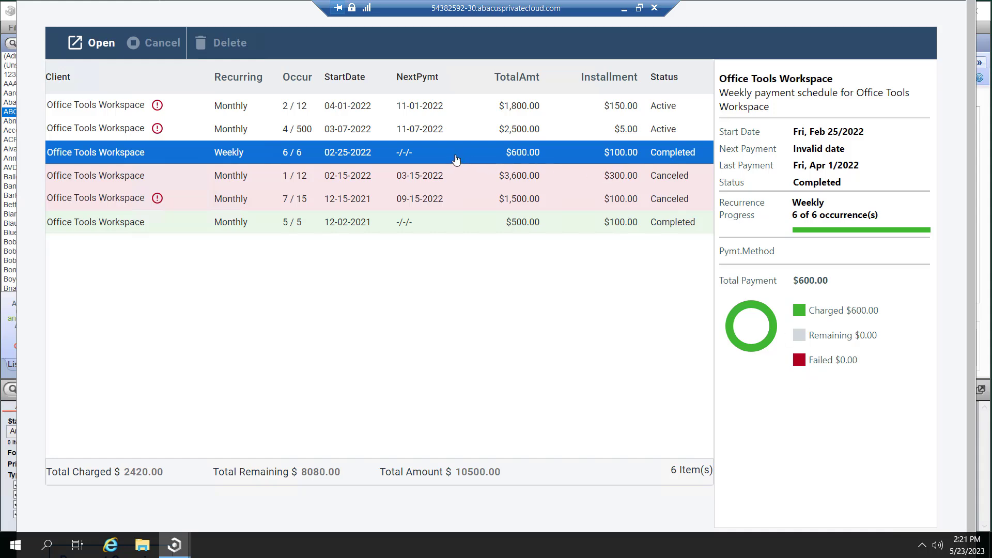
{"action": "left_click", "coordinate": [456, 159]}
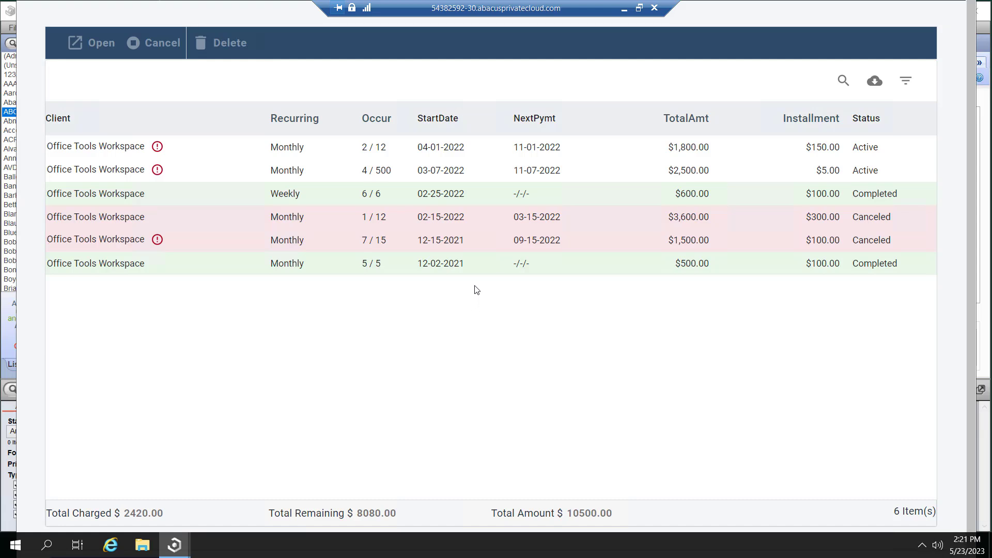
Step: Start cancelling the active $2,500.00 monthly schedule, dismiss the confirmation without cancelling it, and close the recurring payments window
{"action": "left_click", "coordinate": [479, 173]}
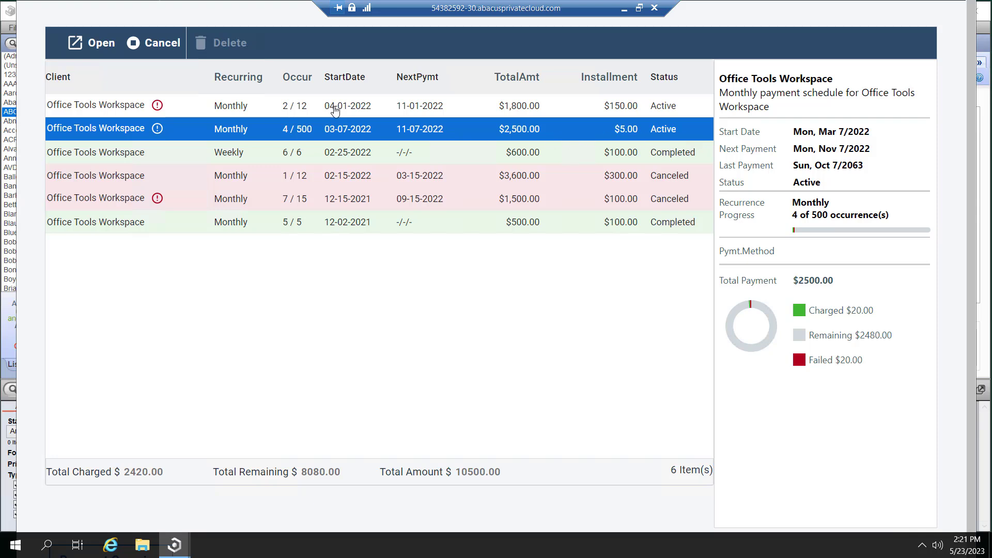
{"action": "left_click", "coordinate": [157, 45]}
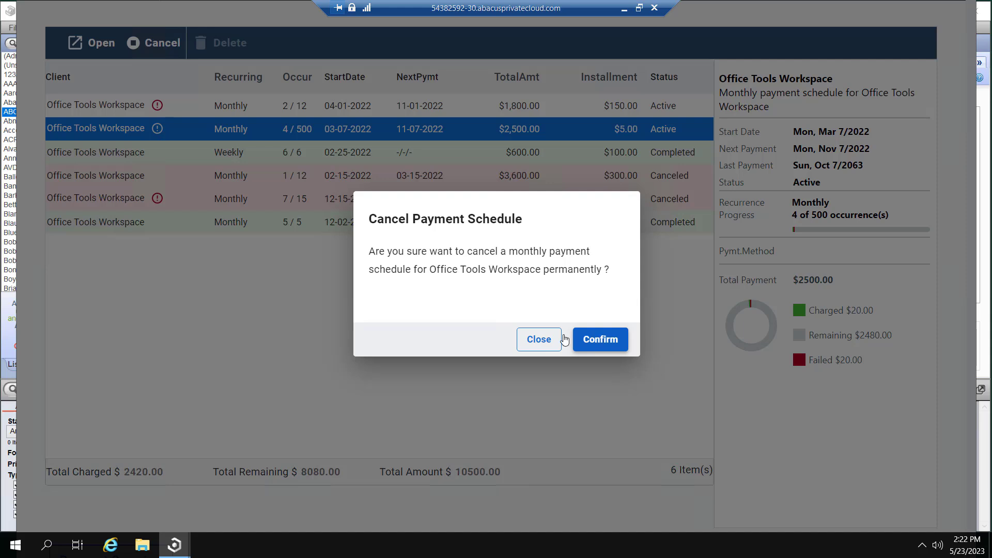
{"action": "left_click", "coordinate": [536, 344]}
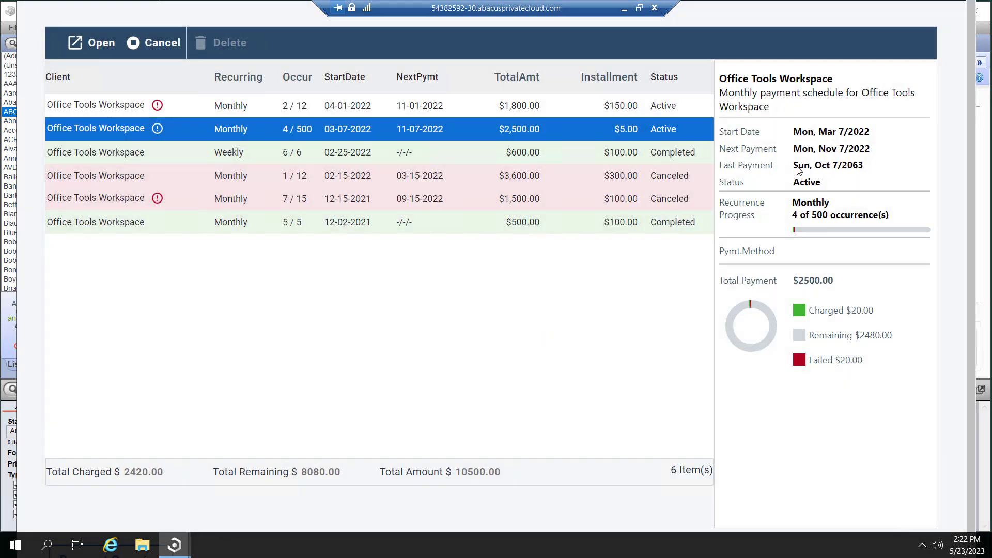
{"action": "key", "text": "Escape"}
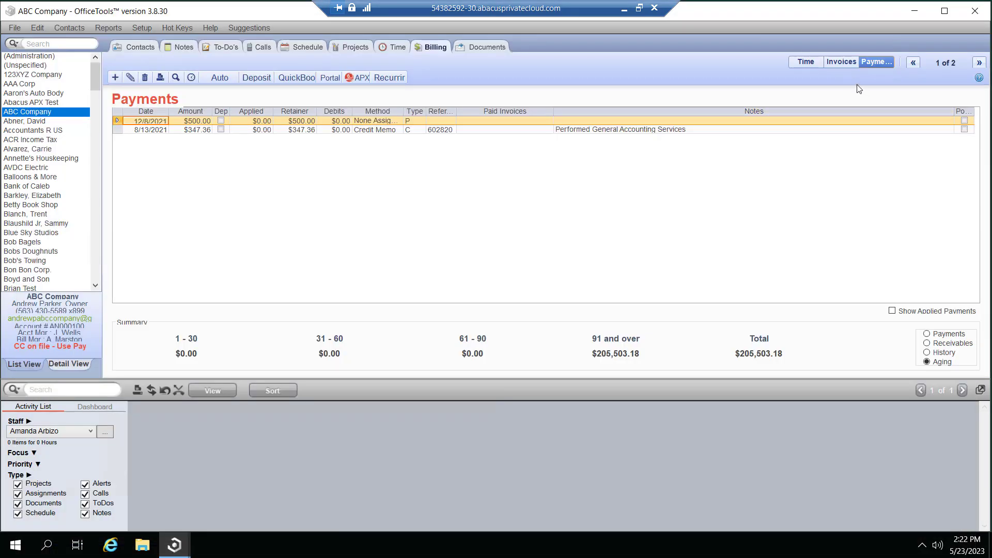
Step: Create a Pay Now request for ABC Company's final $2,475.00 invoice and send its email without editing
{"action": "left_click", "coordinate": [839, 63]}
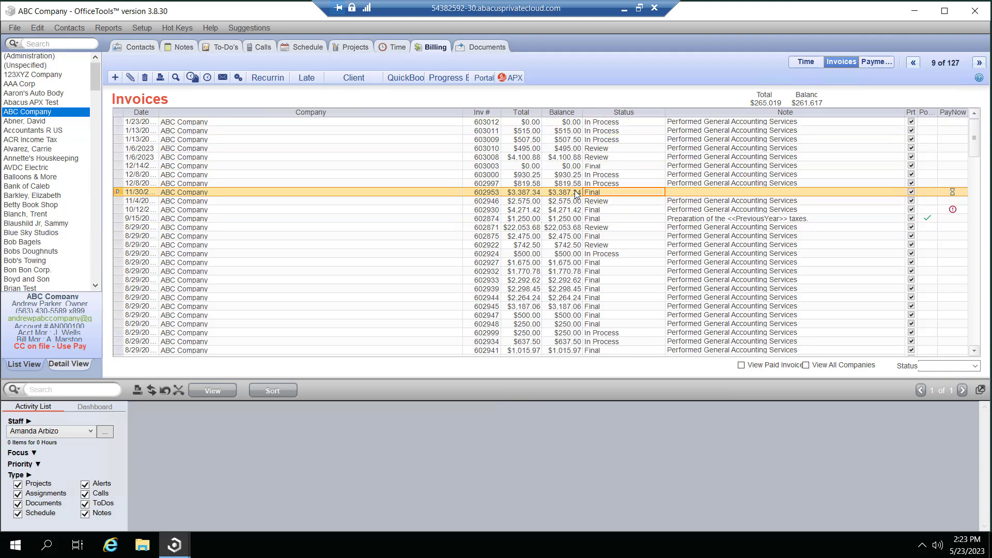
{"action": "left_click", "coordinate": [597, 236]}
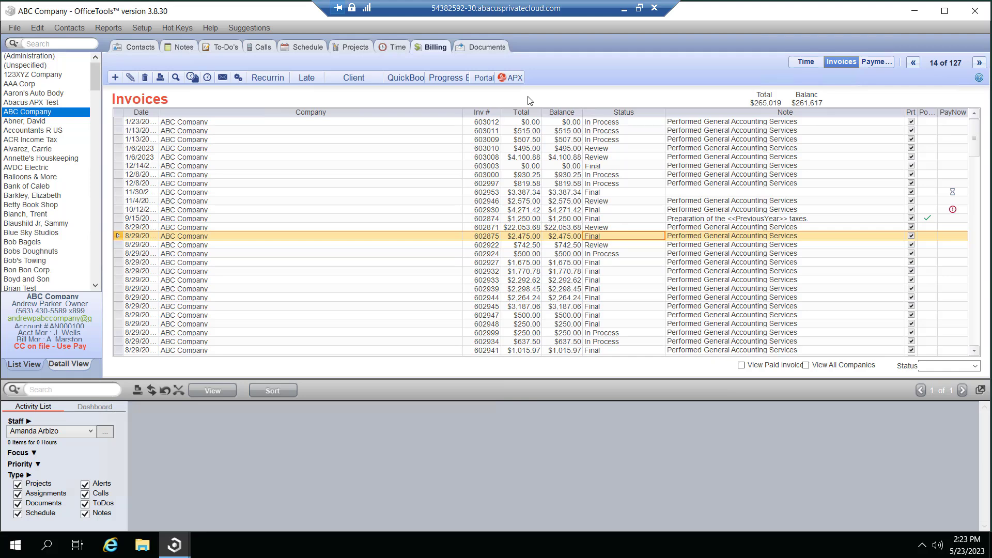
{"action": "left_click", "coordinate": [513, 80]}
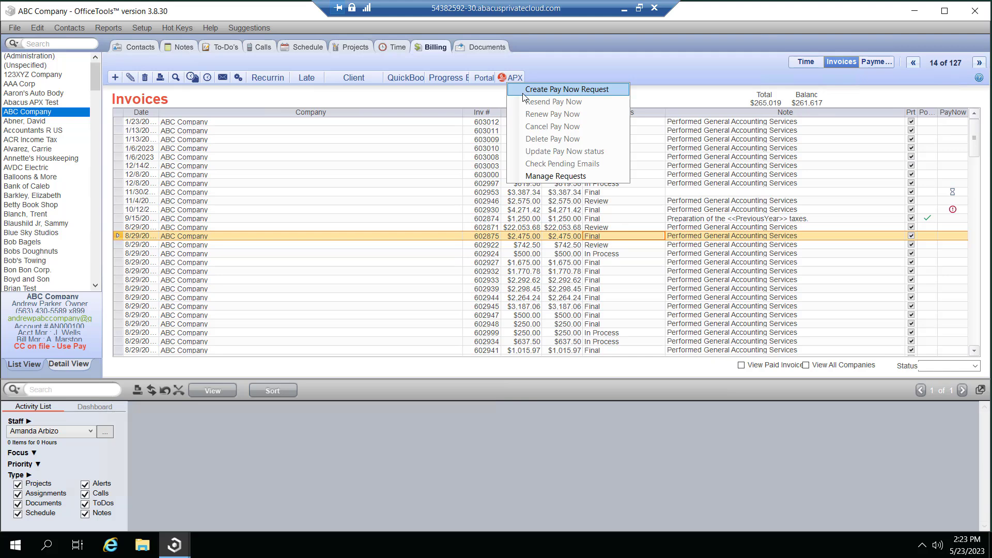
{"action": "left_click", "coordinate": [523, 97]}
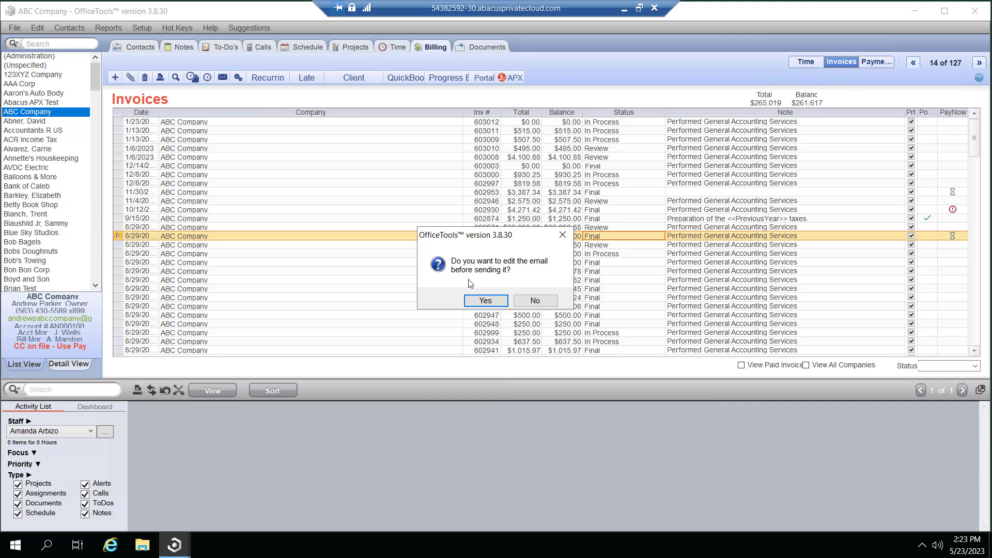
{"action": "left_click", "coordinate": [534, 301]}
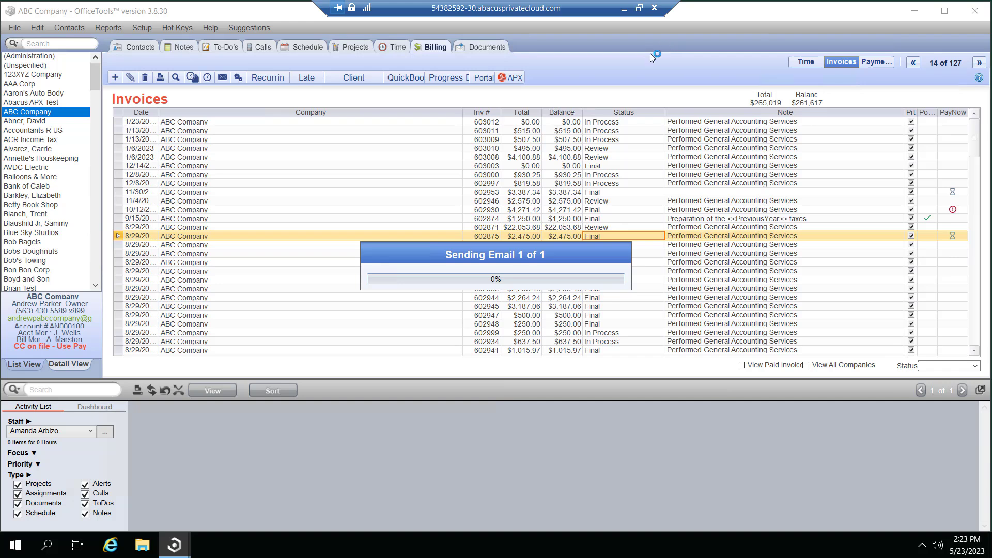
Step: Switch to the image viewer and examine the sample Pay Now client email, client web page and new payment method form
{"action": "left_click", "coordinate": [623, 12]}
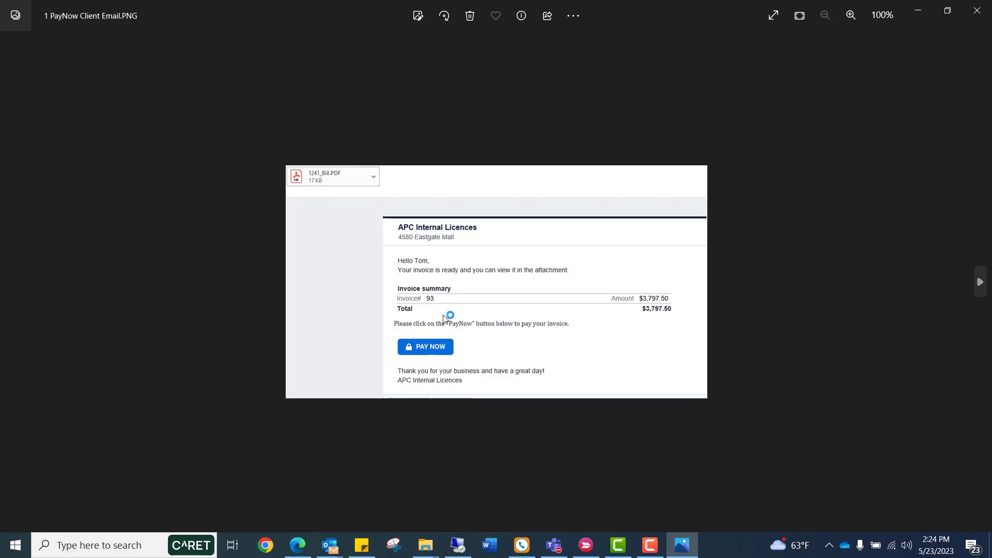
{"action": "scroll", "coordinate": [444, 319], "scroll_direction": "up", "scroll_amount": 3}
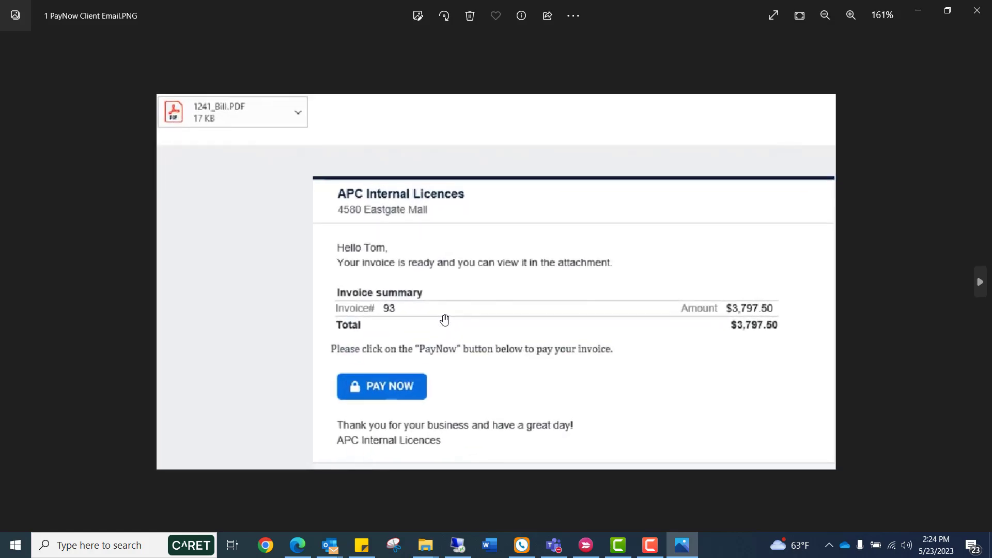
{"action": "key", "text": "ctrl+plus"}
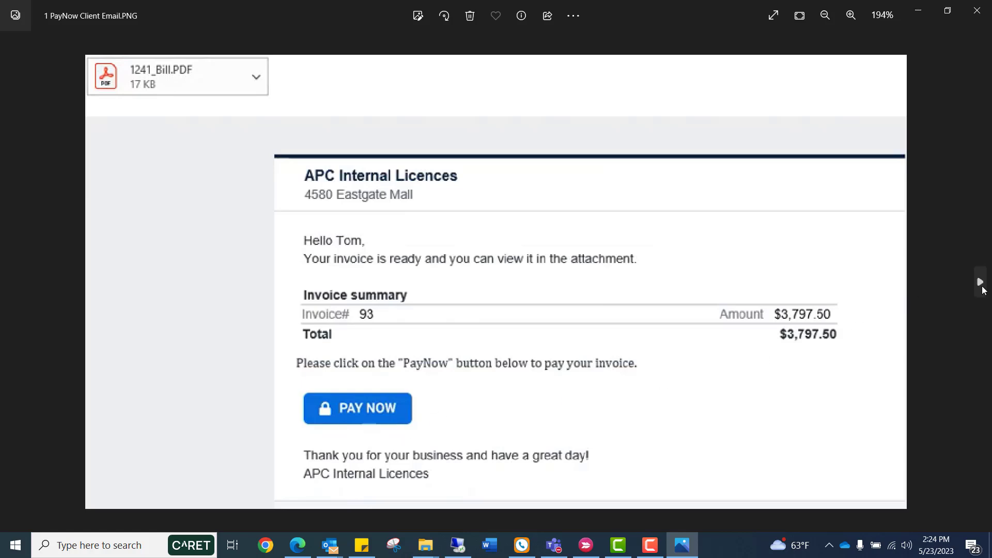
{"action": "left_click", "coordinate": [983, 291]}
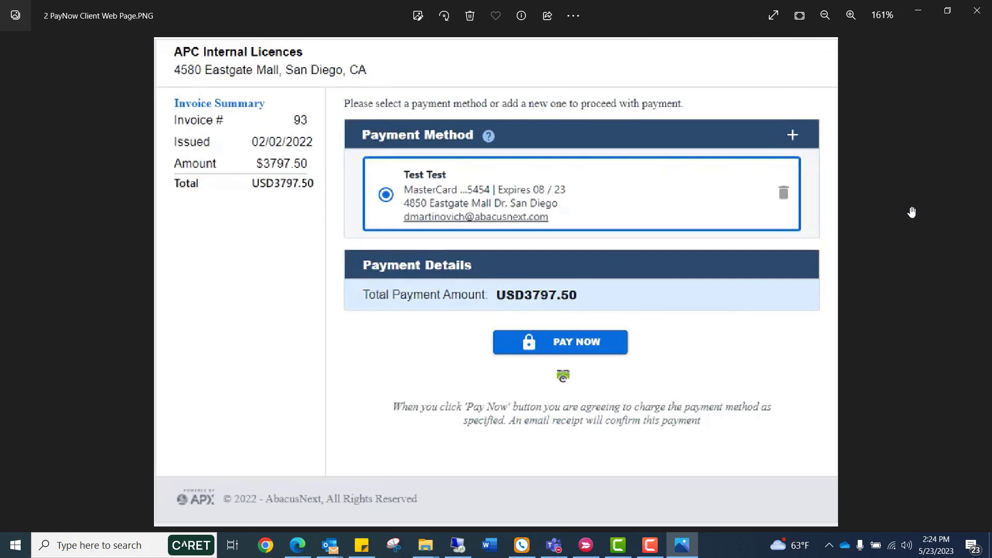
{"action": "left_click", "coordinate": [980, 281]}
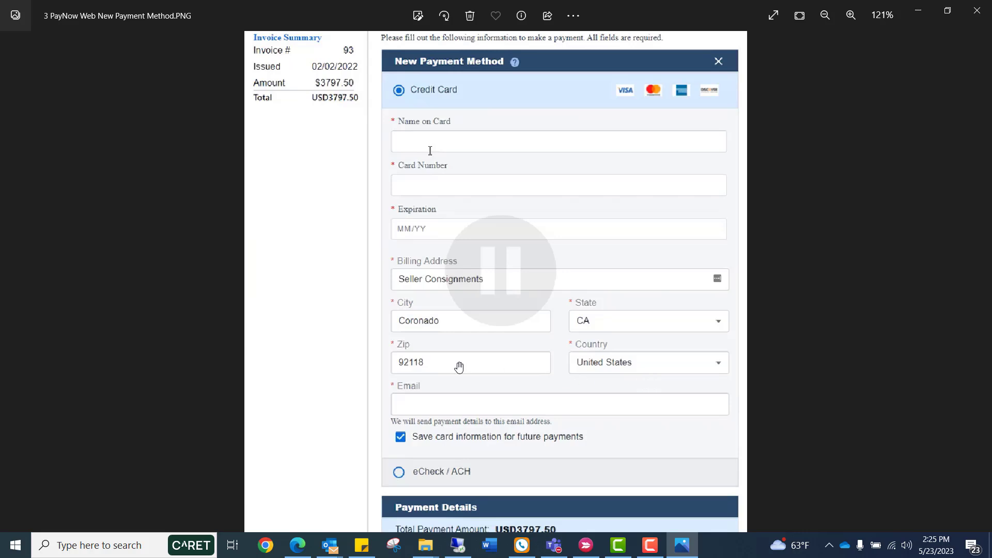
{"action": "left_click", "coordinate": [12, 282]}
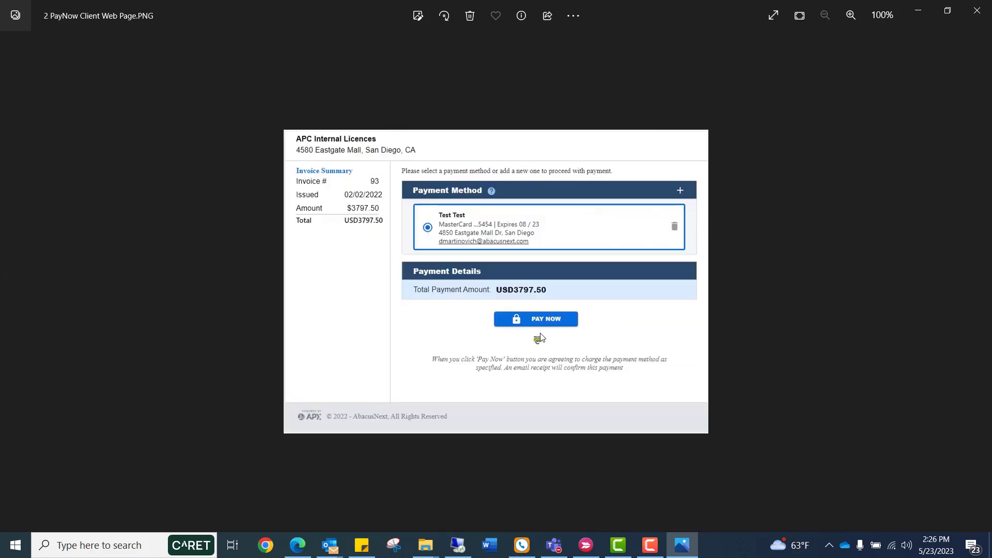
{"action": "scroll", "coordinate": [544, 337], "scroll_direction": "up", "scroll_amount": 4}
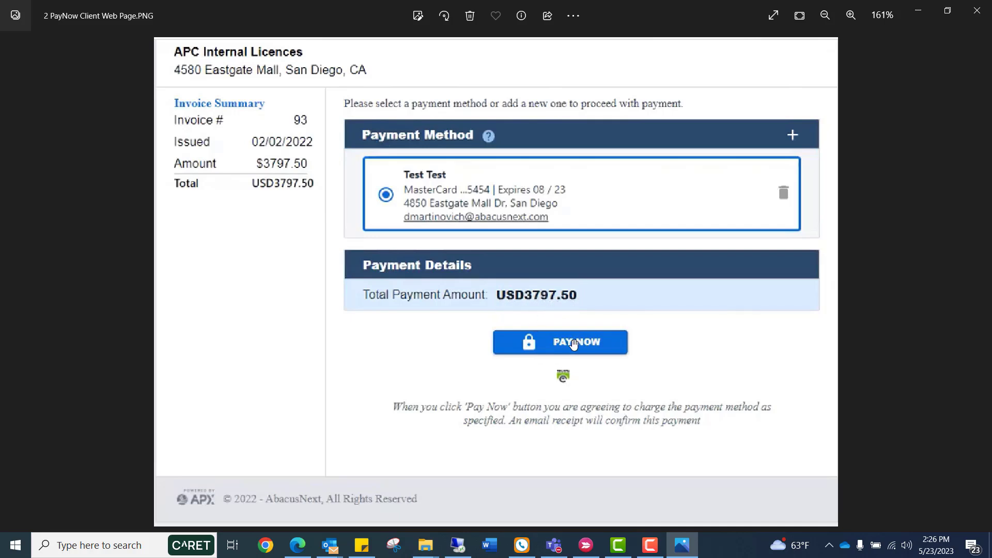
Step: Open the sample Pay Now web receipt and examine it, the client receipt email and the firm payment confirmation email
{"action": "left_click", "coordinate": [977, 10]}
{"action": "left_click", "coordinate": [380, 170]}
{"action": "double_click", "coordinate": [380, 170]}
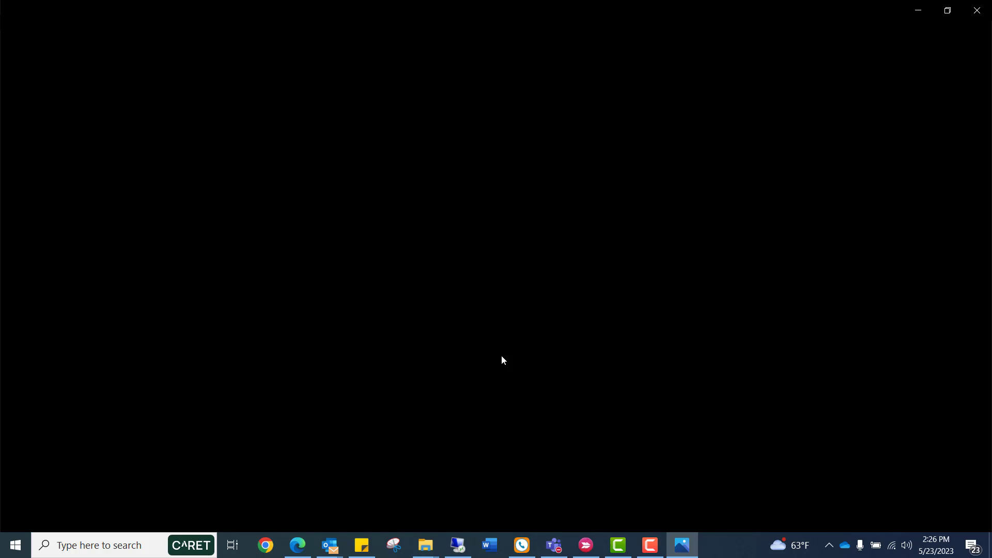
{"action": "scroll", "coordinate": [503, 363], "scroll_direction": "up", "scroll_amount": 3}
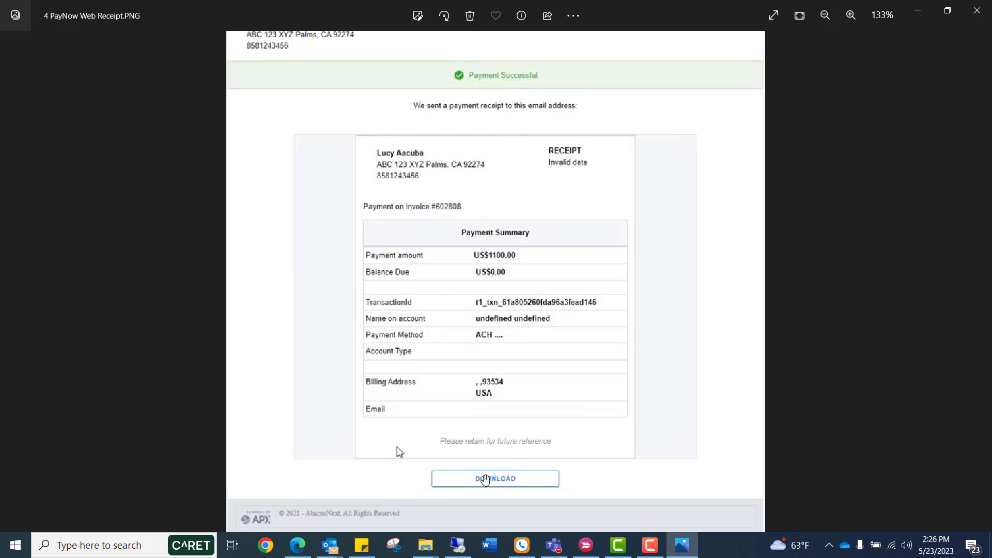
{"action": "key", "text": "Right"}
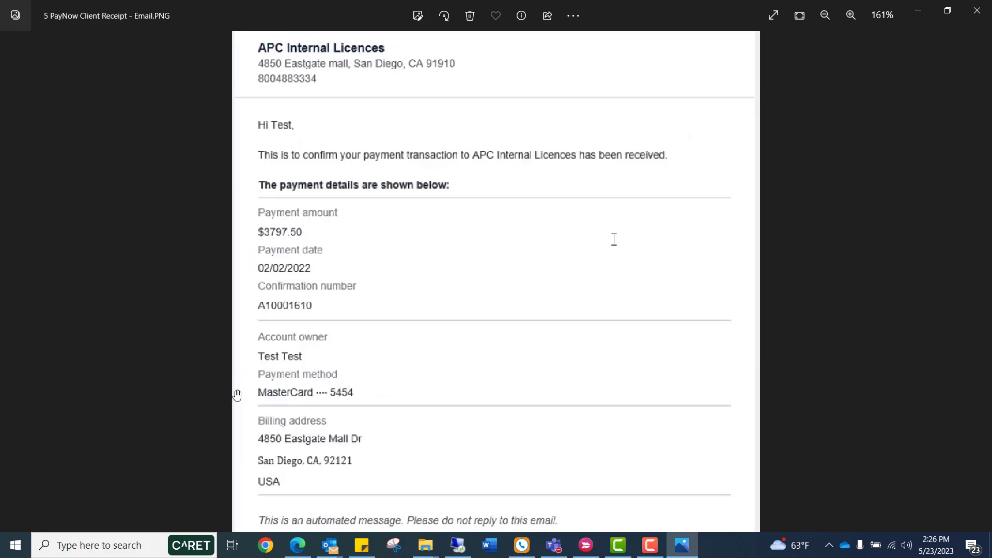
{"action": "key", "text": "Right"}
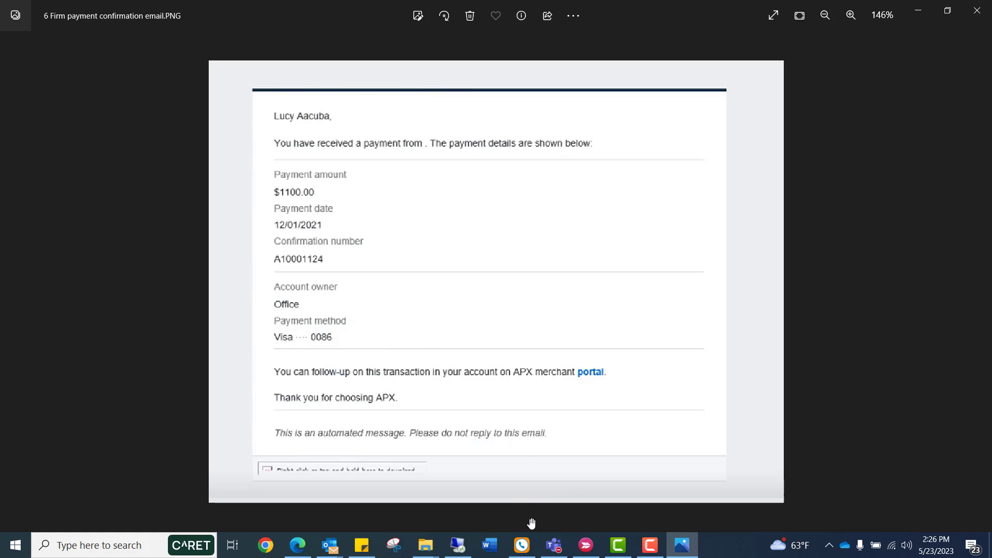
Step: Switch back to OfficeTools, review the APX actions for the $4,271.42 invoice, and view the Payment Request Management list
{"action": "left_click", "coordinate": [458, 545]}
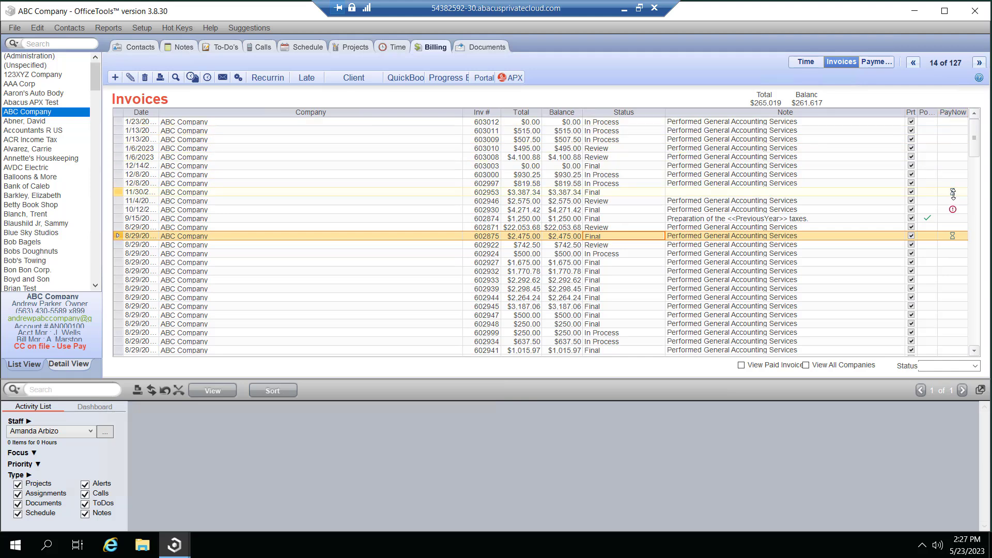
{"action": "mouse_move", "coordinate": [959, 197]}
{"action": "mouse_move", "coordinate": [960, 216]}
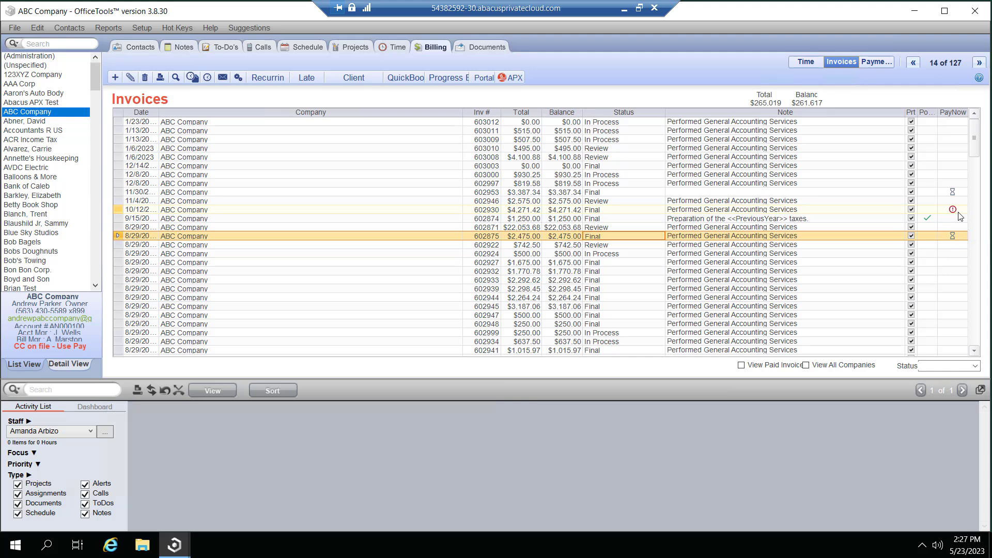
{"action": "left_click", "coordinate": [895, 212]}
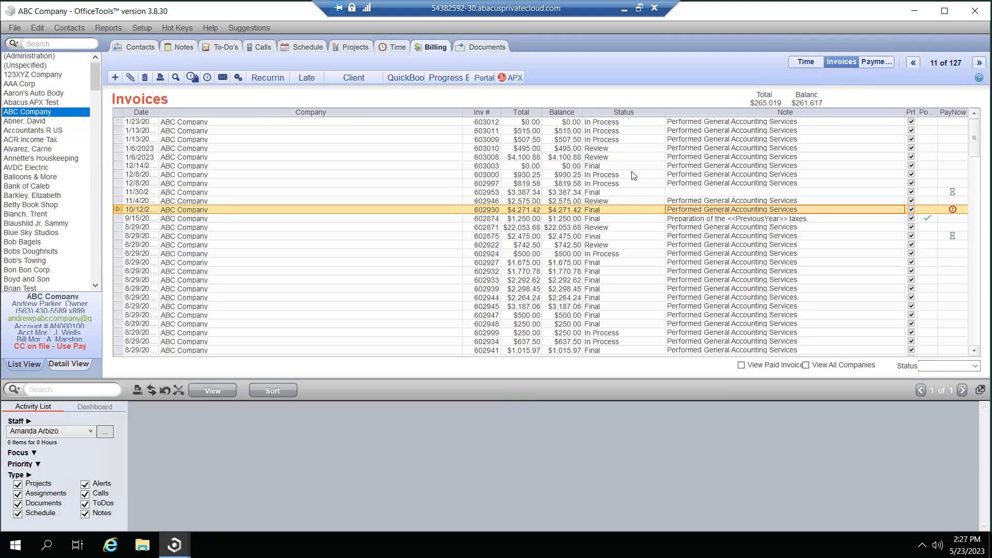
{"action": "left_click", "coordinate": [515, 82]}
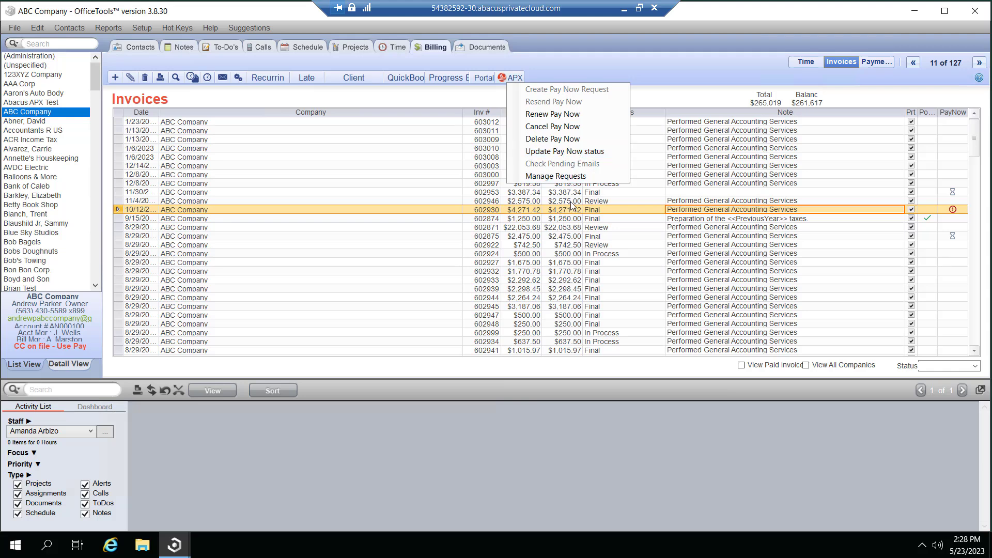
{"action": "left_click", "coordinate": [593, 176]}
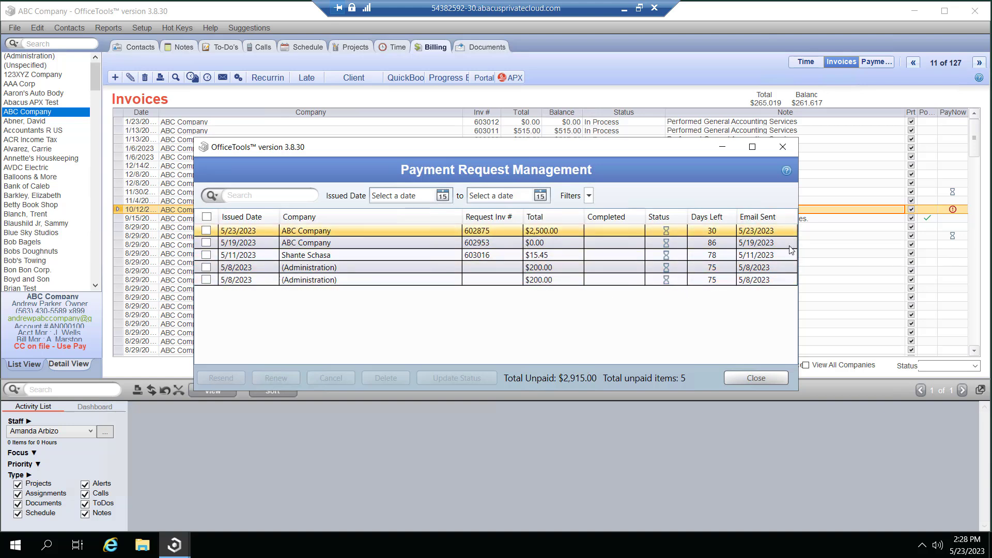
{"action": "left_click", "coordinate": [784, 149]}
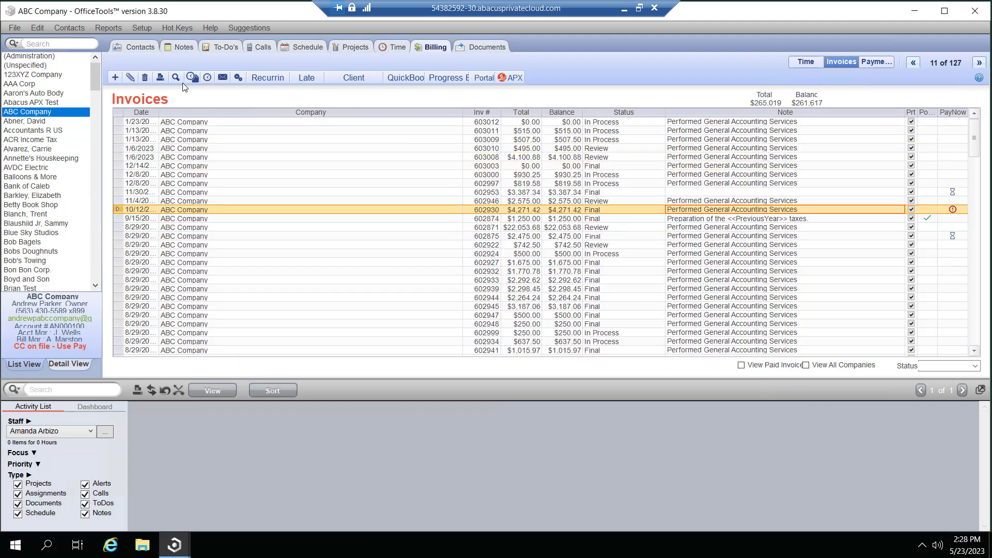
Step: Open the Billing Reports and look over the APX Chargeback, APX Credit Card/ACH Transaction and APX Disbursement reports
{"action": "left_click", "coordinate": [108, 28]}
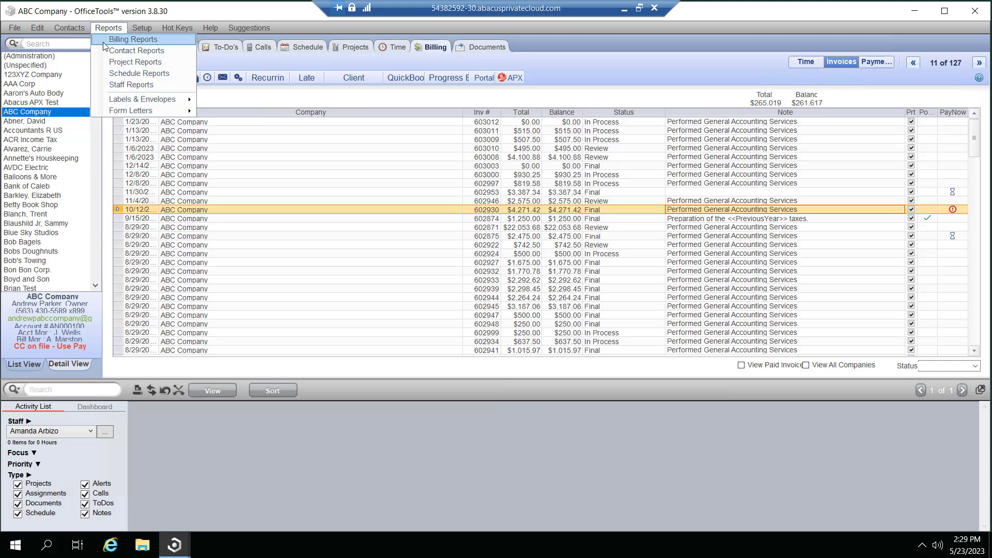
{"action": "left_click", "coordinate": [104, 43]}
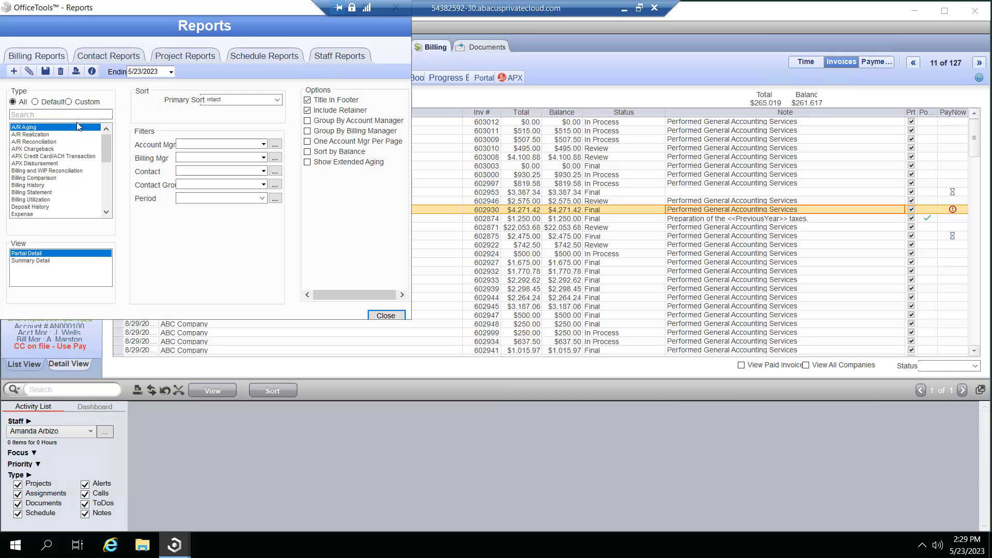
{"action": "left_click", "coordinate": [29, 150]}
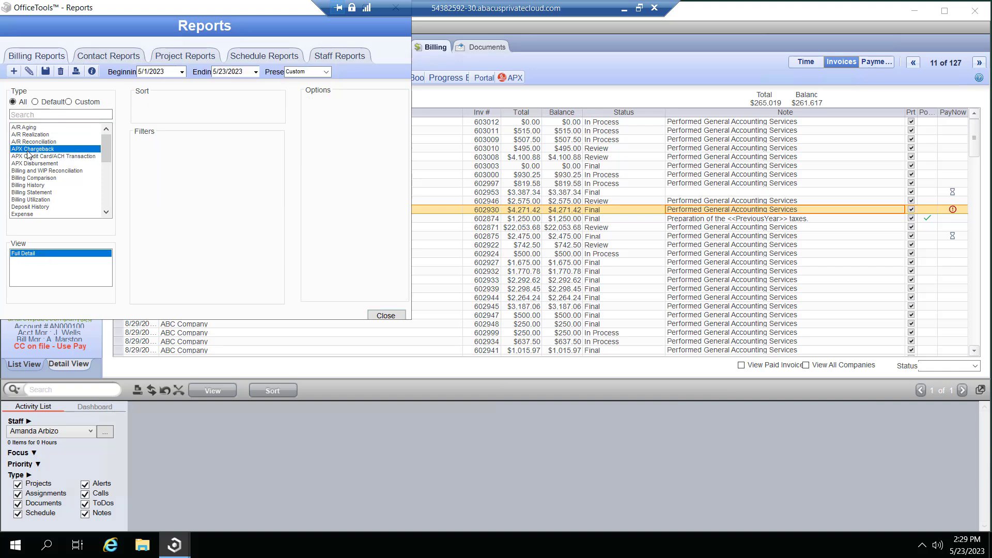
{"action": "left_click", "coordinate": [29, 156]}
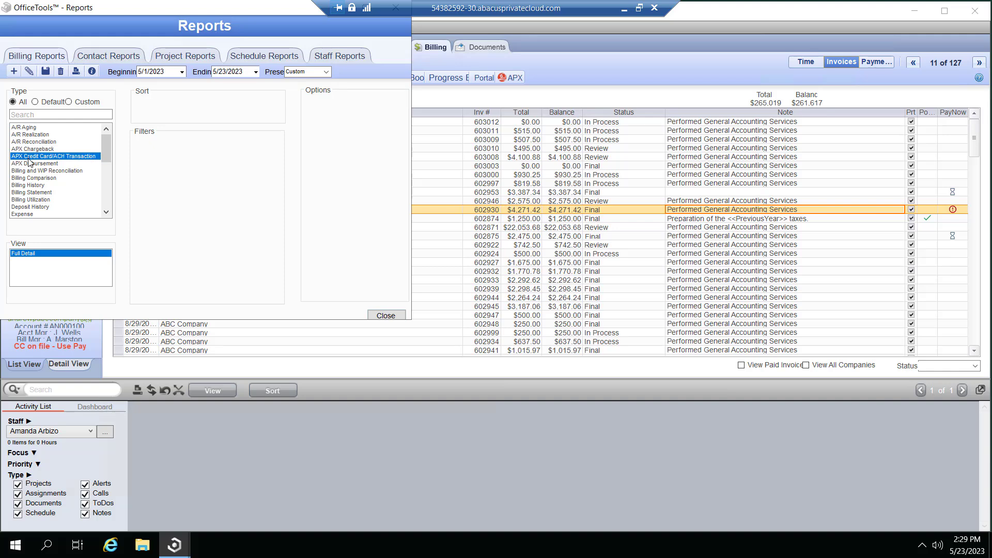
{"action": "left_click", "coordinate": [30, 164]}
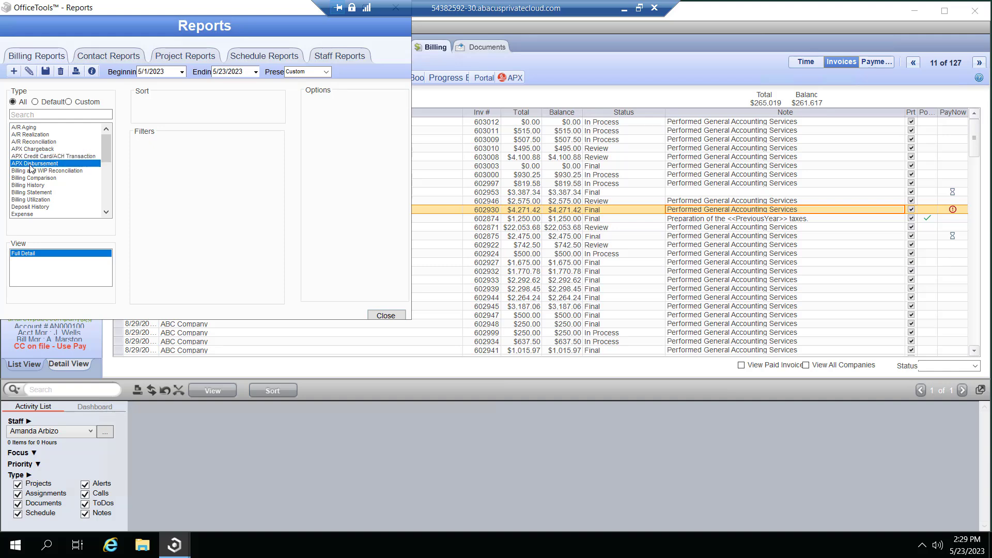
{"action": "left_click", "coordinate": [46, 150]}
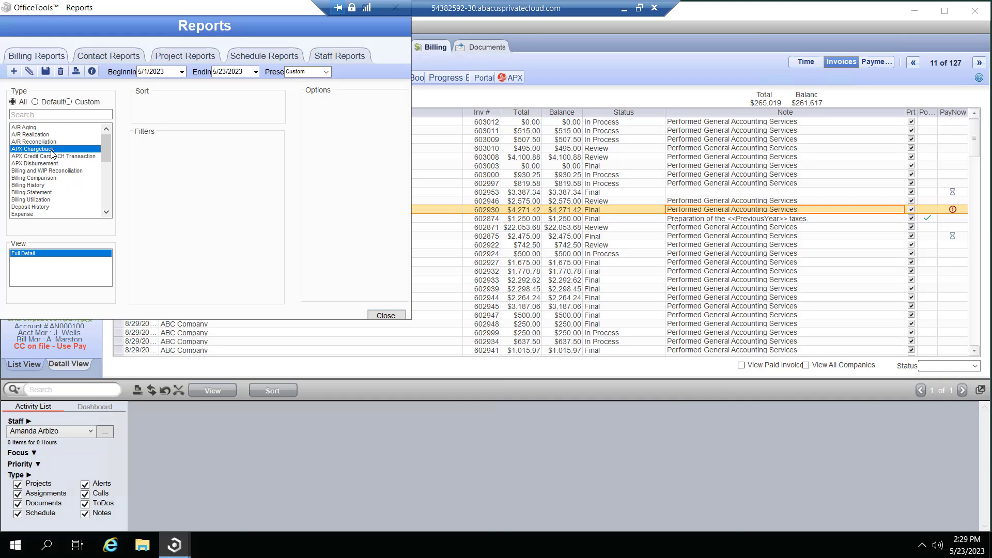
{"action": "left_click", "coordinate": [56, 156]}
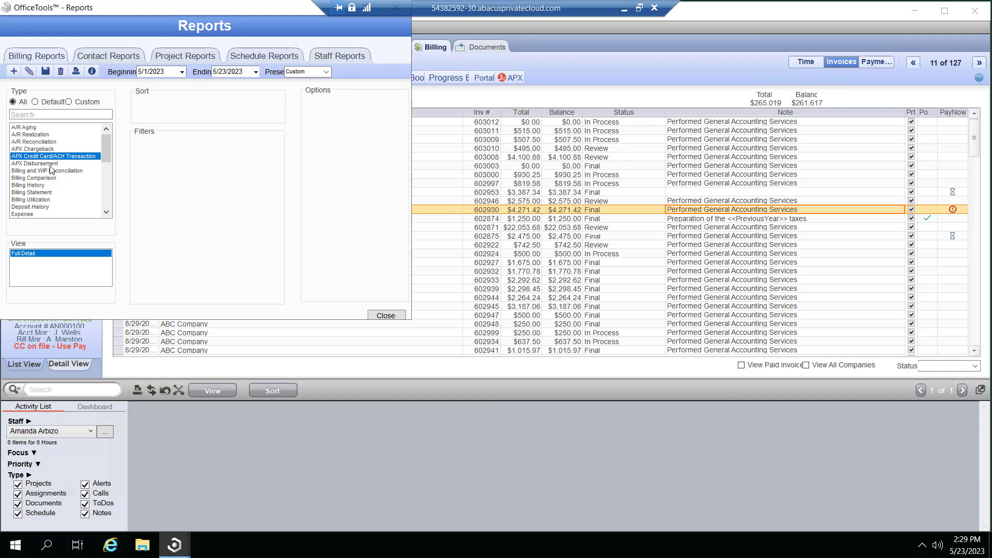
{"action": "left_click", "coordinate": [51, 164]}
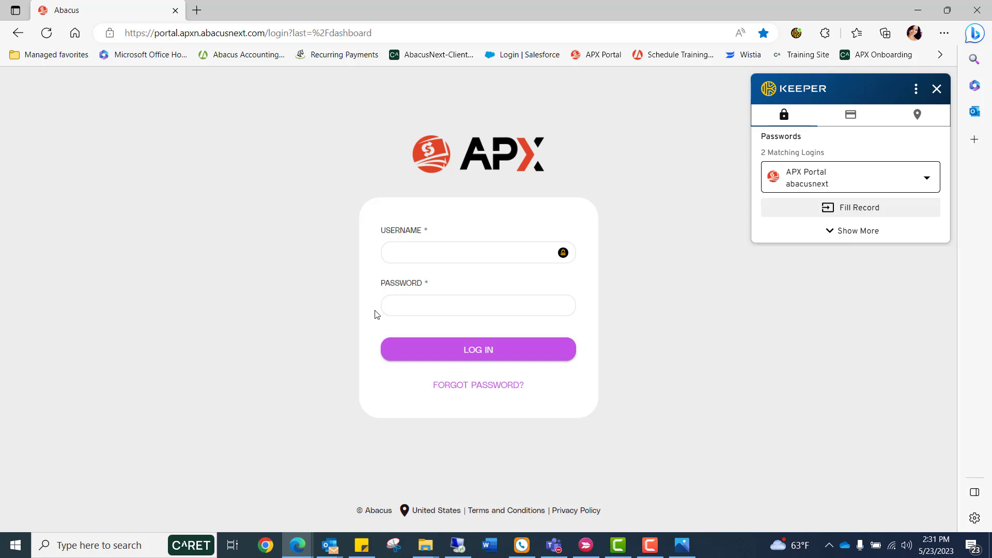
Step: Switch to the APX portal in the browser, log in with the saved username and password, and view the dashboard's Sales chart
{"action": "left_click", "coordinate": [858, 212]}
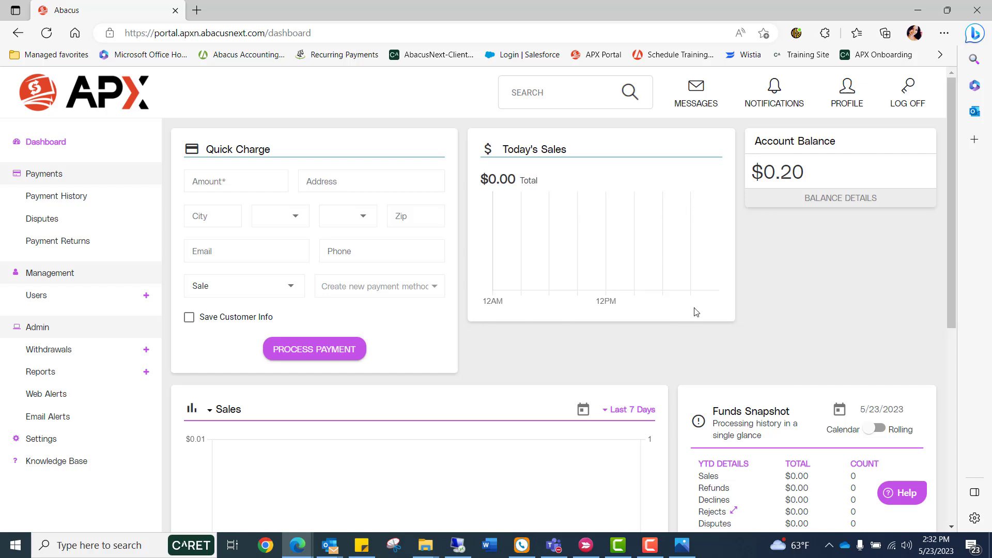
{"action": "scroll", "coordinate": [506, 341], "scroll_direction": "down", "scroll_amount": 3}
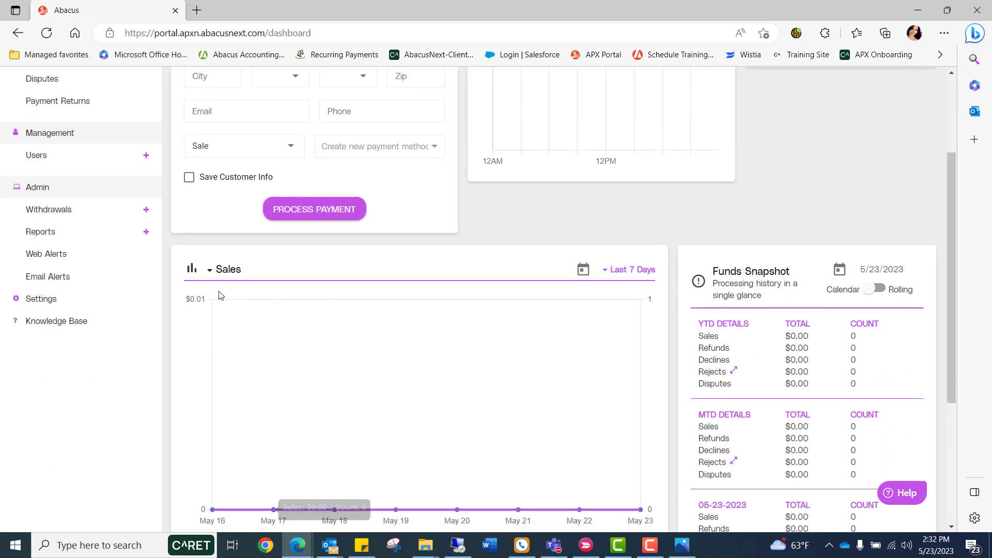
{"action": "scroll", "coordinate": [200, 292], "scroll_direction": "down", "scroll_amount": 1}
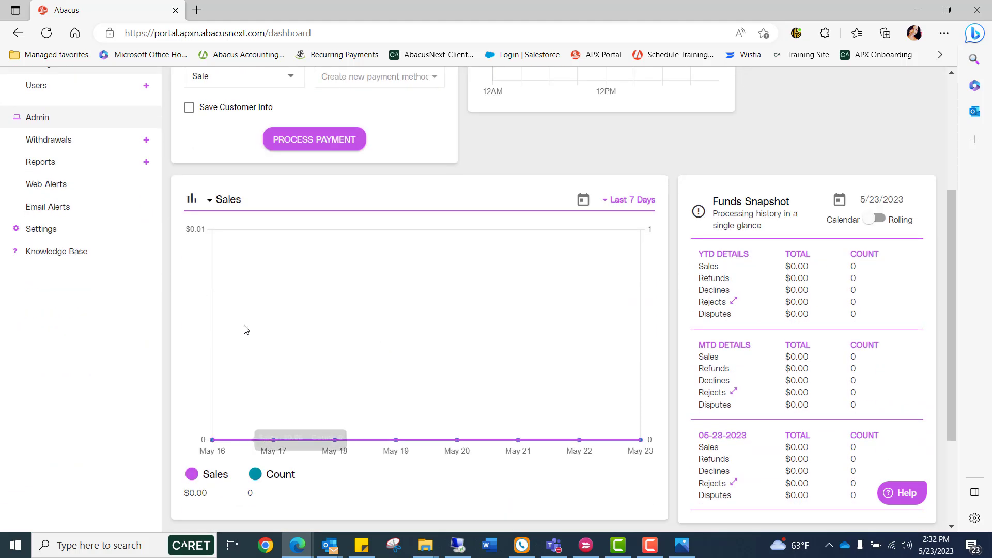
{"action": "mouse_move", "coordinate": [243, 370]}
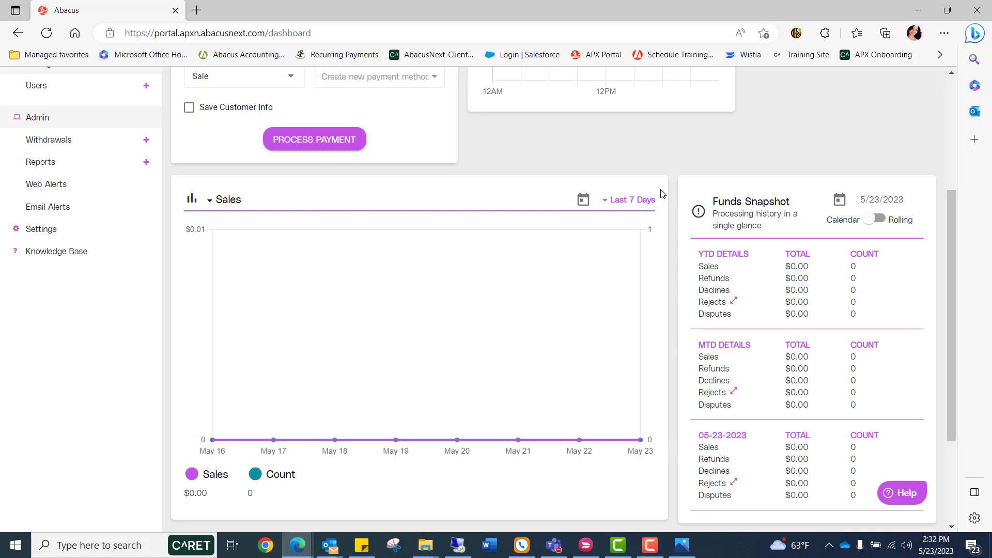
Step: Review the Sales chart's preset date ranges and its calendar without changing the period
{"action": "left_click", "coordinate": [606, 203]}
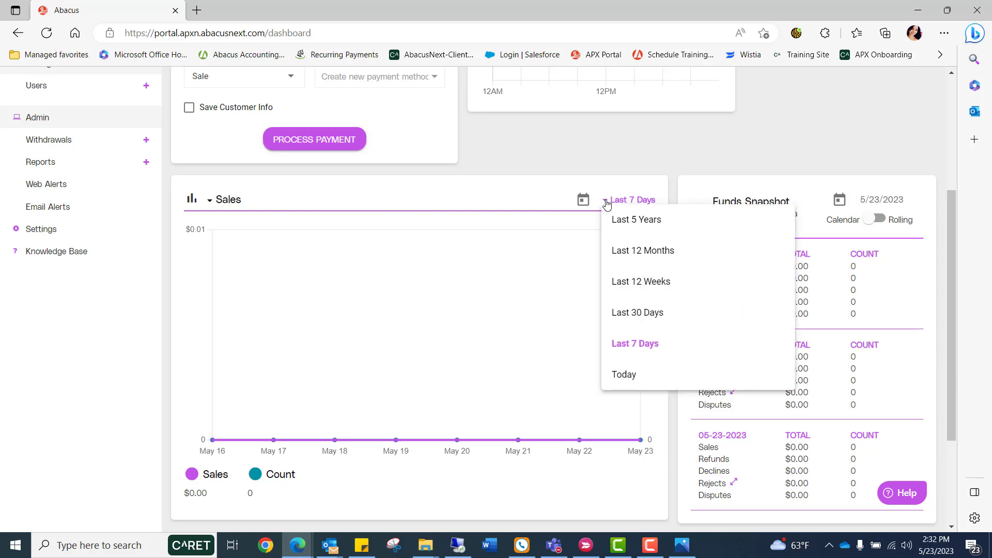
{"action": "left_click", "coordinate": [581, 202]}
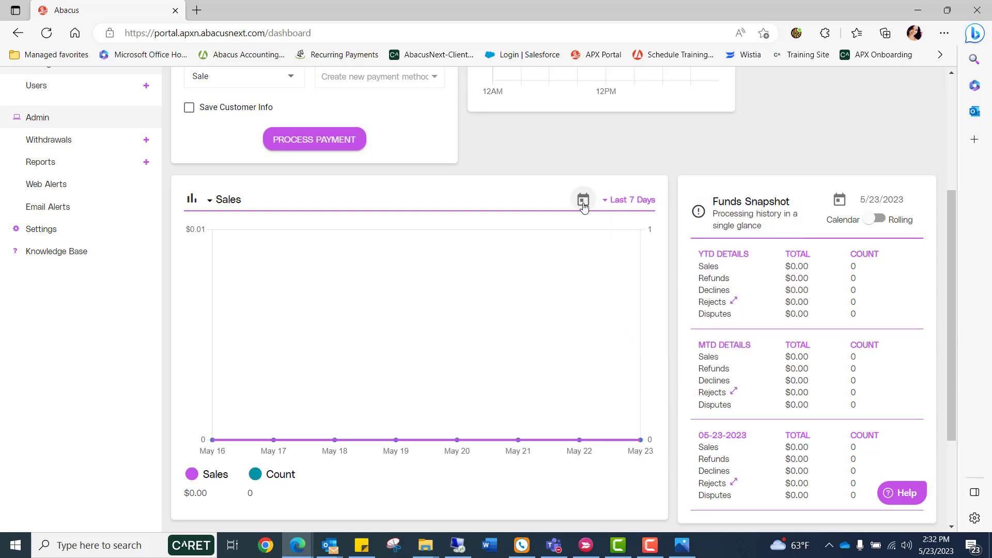
{"action": "left_click", "coordinate": [583, 205]}
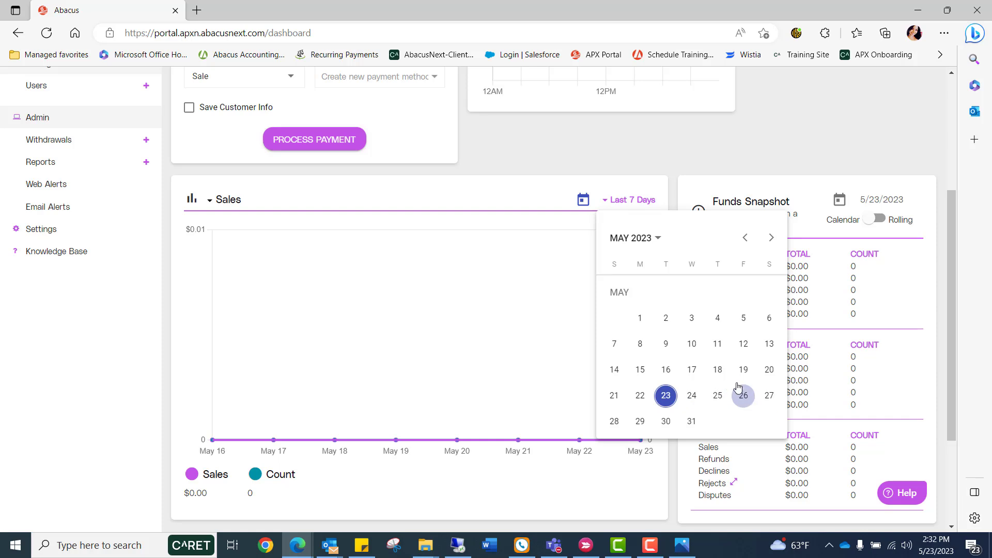
{"action": "left_click", "coordinate": [584, 203]}
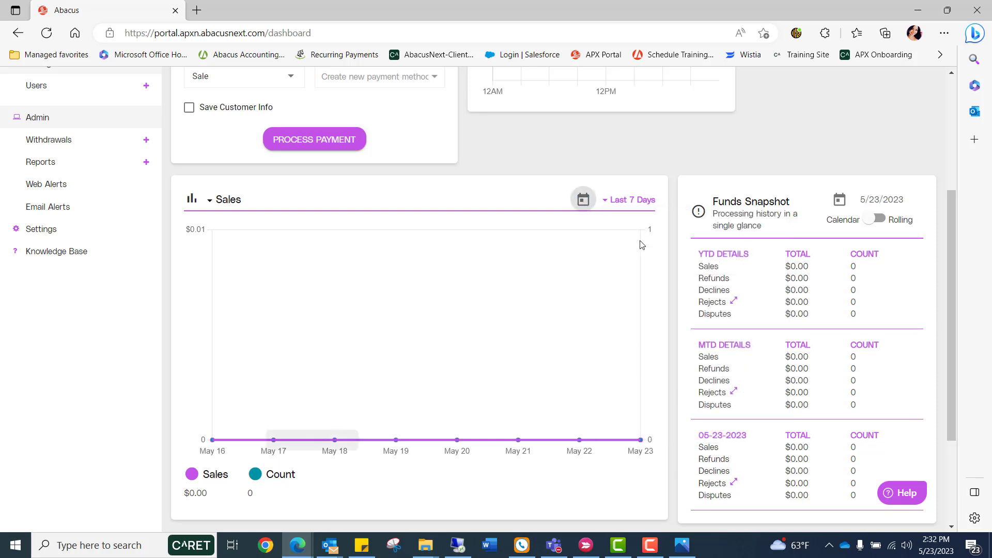
{"action": "left_click", "coordinate": [840, 204]}
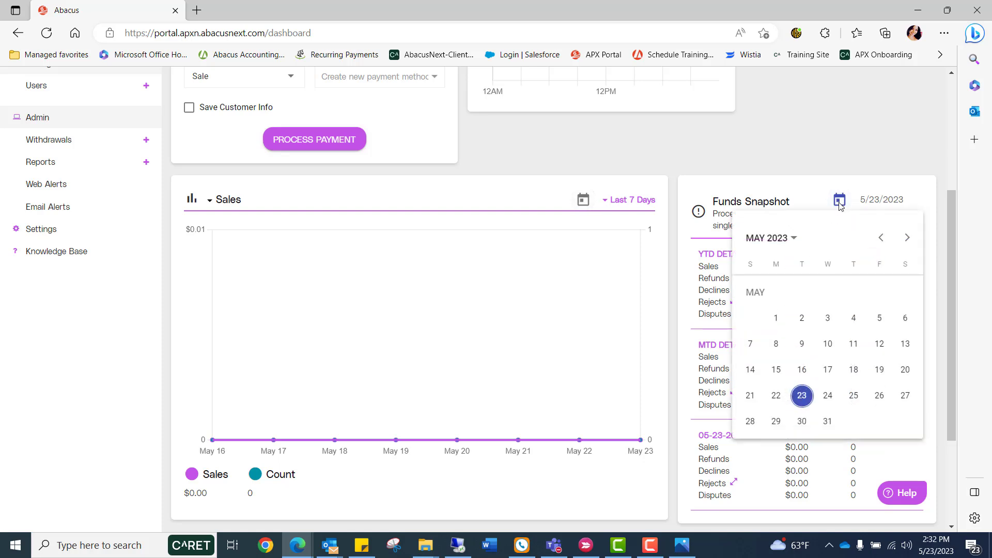
{"action": "left_click", "coordinate": [839, 204]}
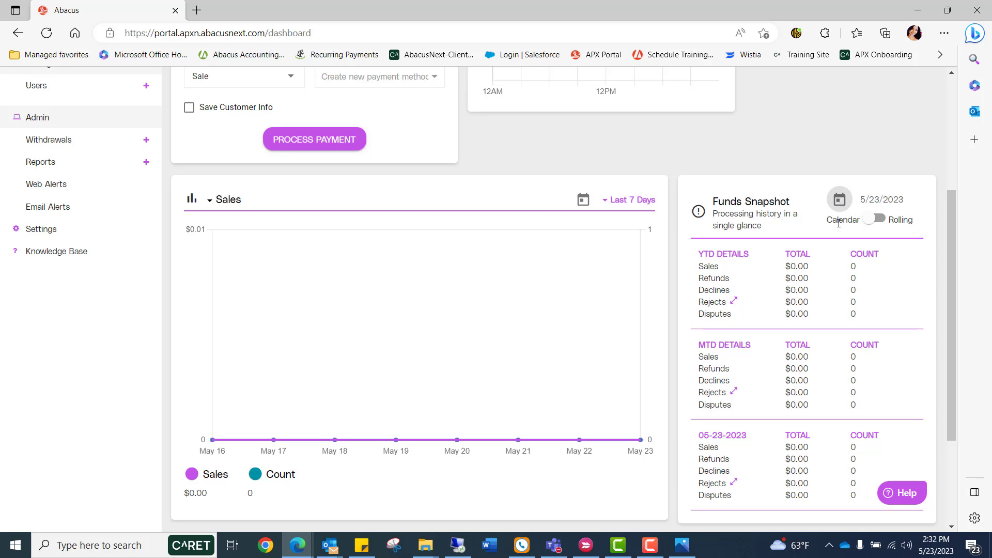
{"action": "left_click", "coordinate": [873, 222]}
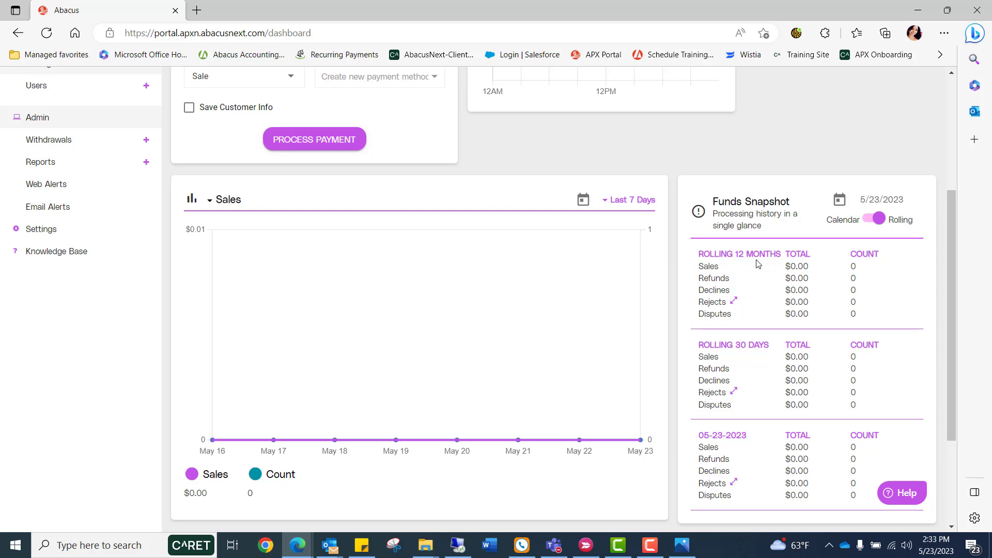
{"action": "mouse_move", "coordinate": [711, 264]}
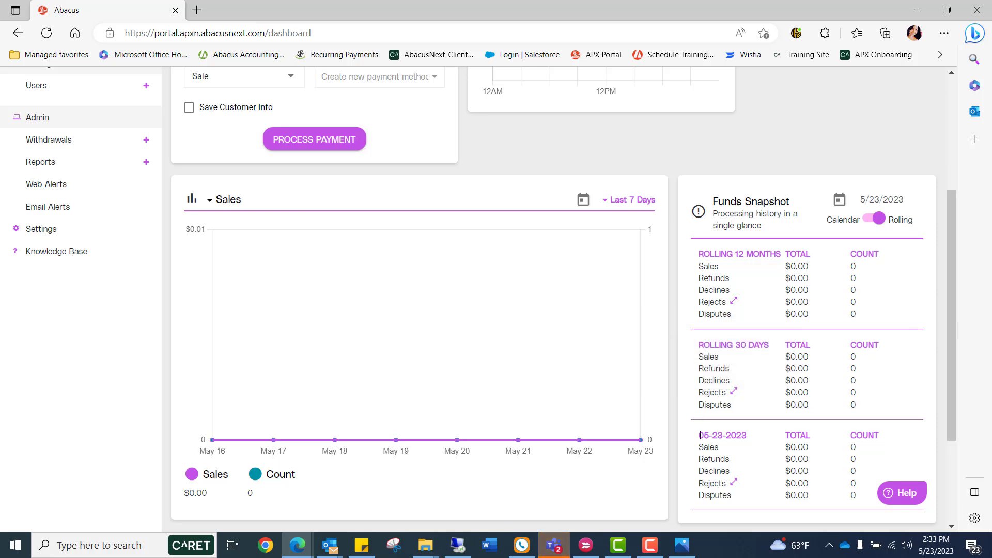
{"action": "left_click", "coordinate": [871, 219]}
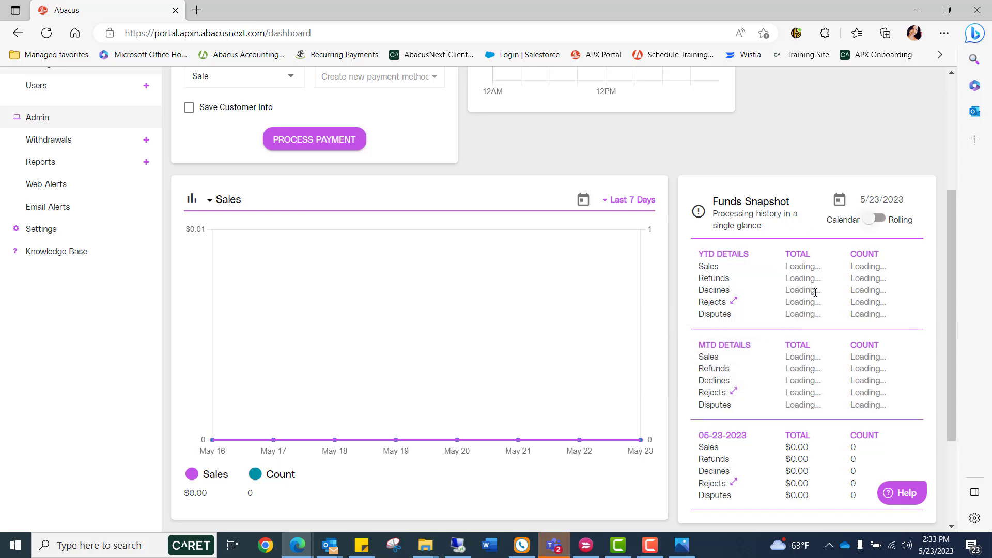
Step: Open the Payment History and examine the status of the listed transactions
{"action": "scroll", "coordinate": [815, 292], "scroll_direction": "up", "scroll_amount": 4}
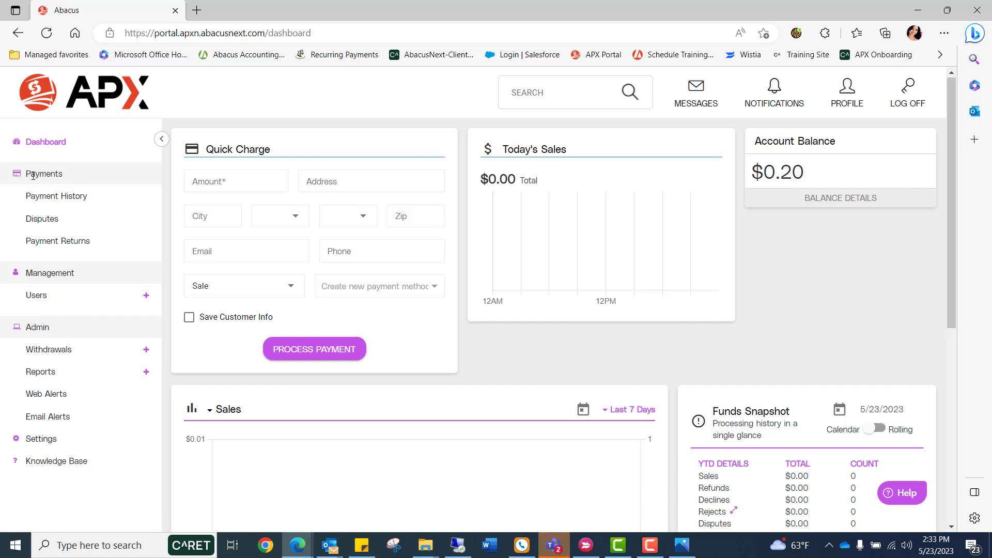
{"action": "left_click", "coordinate": [44, 200]}
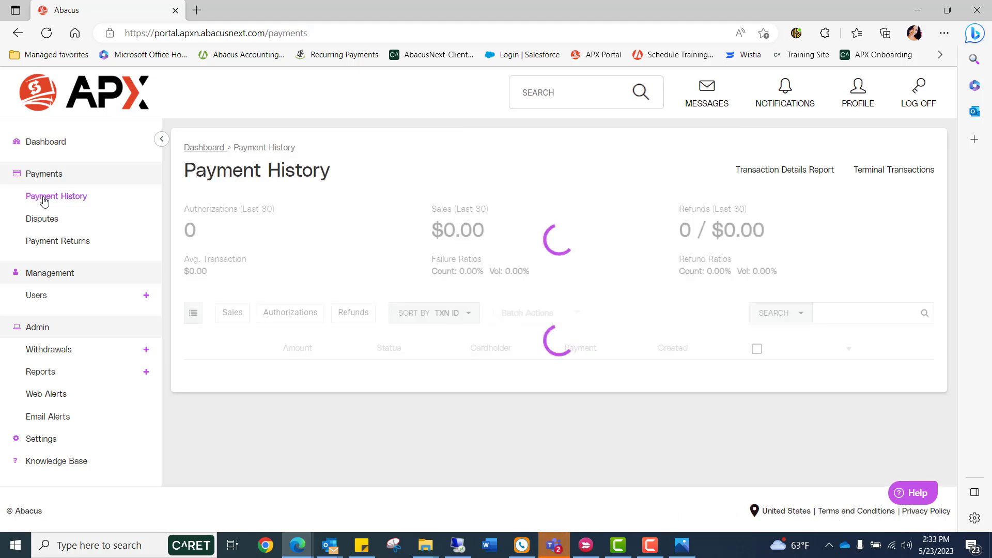
{"action": "scroll", "coordinate": [331, 227], "scroll_direction": "down", "scroll_amount": 3}
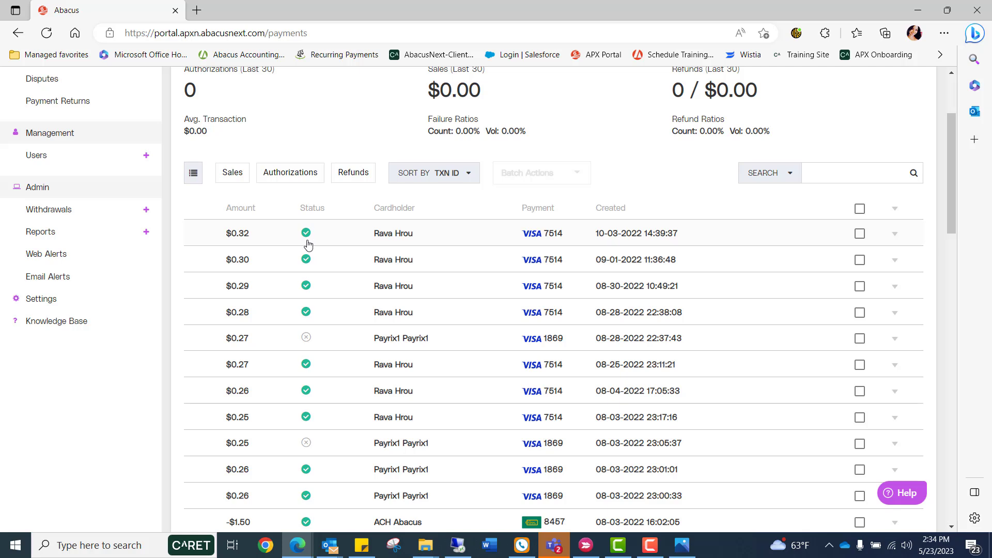
{"action": "mouse_move", "coordinate": [308, 238]}
{"action": "mouse_move", "coordinate": [307, 343]}
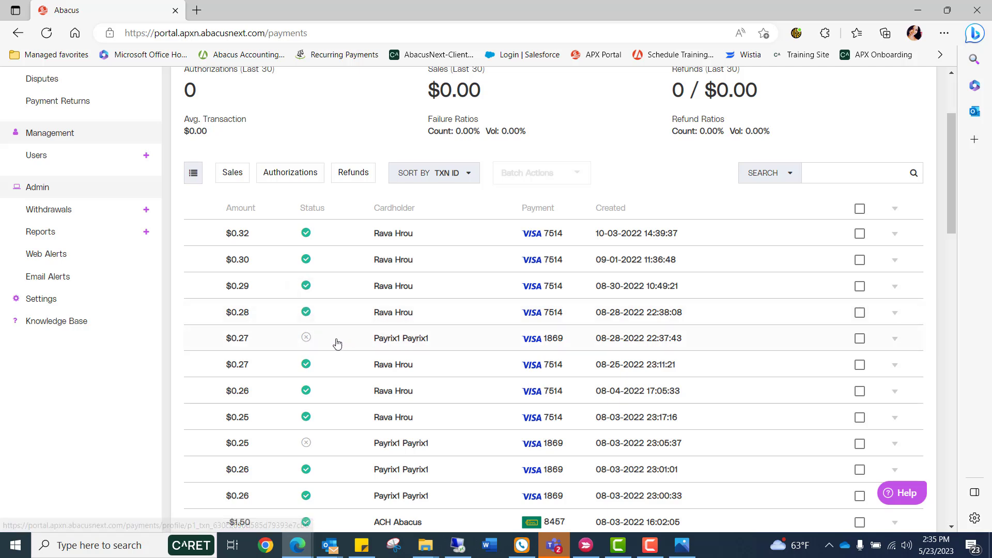
Step: Open the failed $0.27 Visa sale dated 08-28-2022 and read its failure reason
{"action": "left_click", "coordinate": [305, 341]}
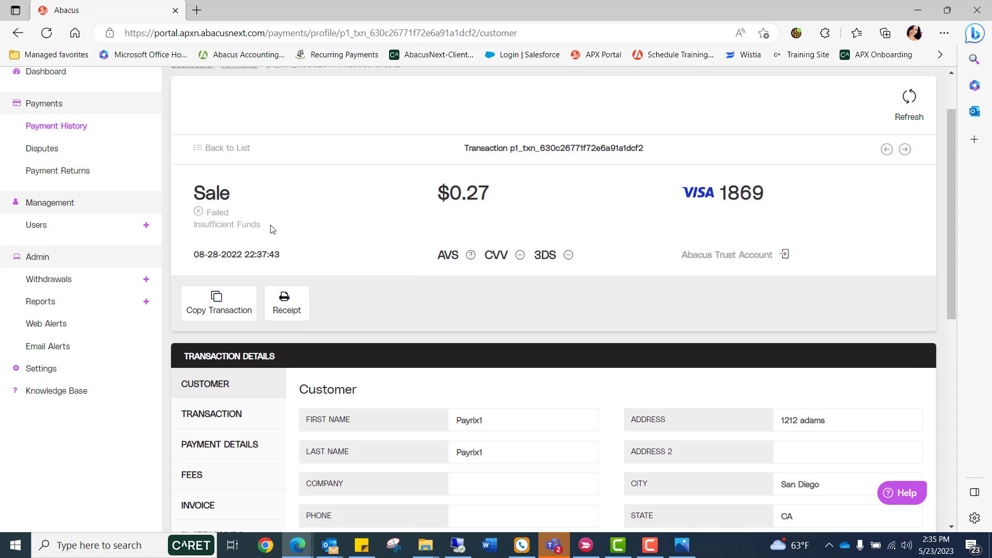
{"action": "left_click_drag", "start_coordinate": [272, 229], "coordinate": [195, 239]}
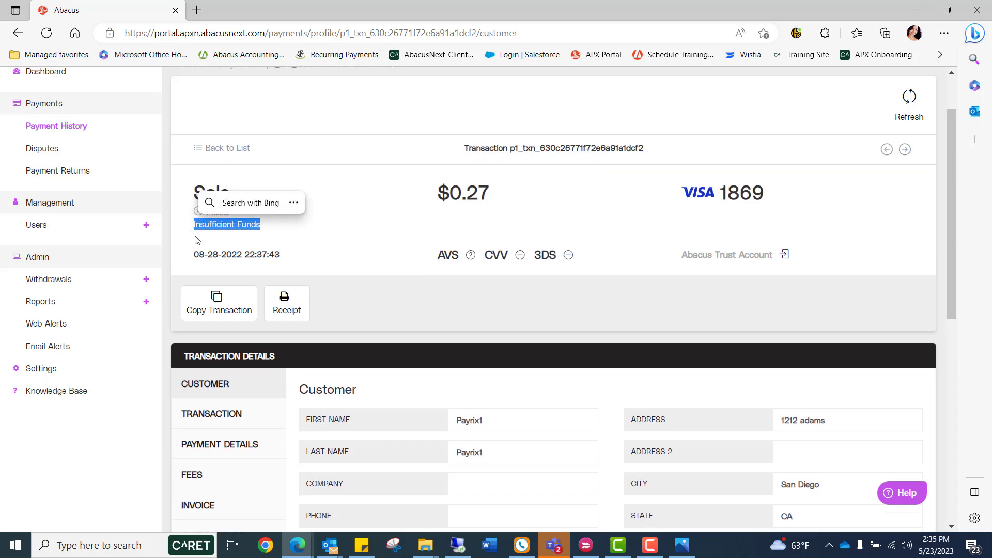
{"action": "left_click", "coordinate": [309, 234]}
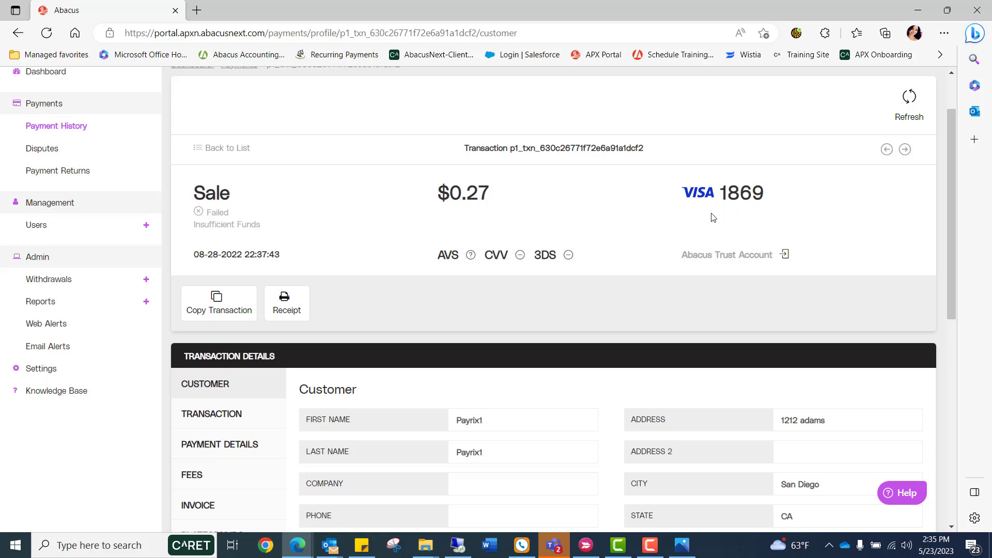
Step: View the alerts in the failed sale's transaction details and highlight the message of the declined Platform alert
{"action": "scroll", "coordinate": [234, 218], "scroll_direction": "down", "scroll_amount": 3}
{"action": "scroll", "coordinate": [234, 218], "scroll_direction": "down", "scroll_amount": 1}
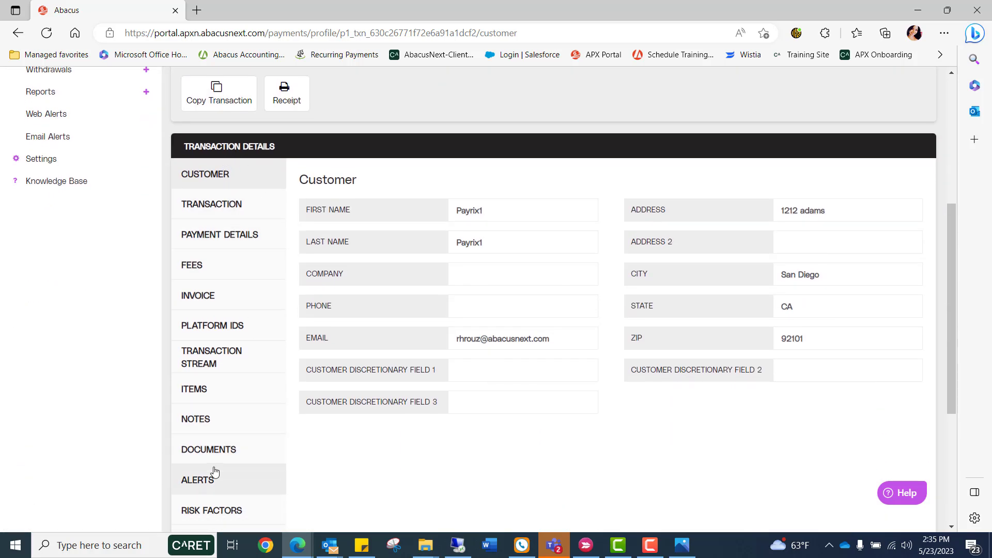
{"action": "left_click", "coordinate": [194, 478]}
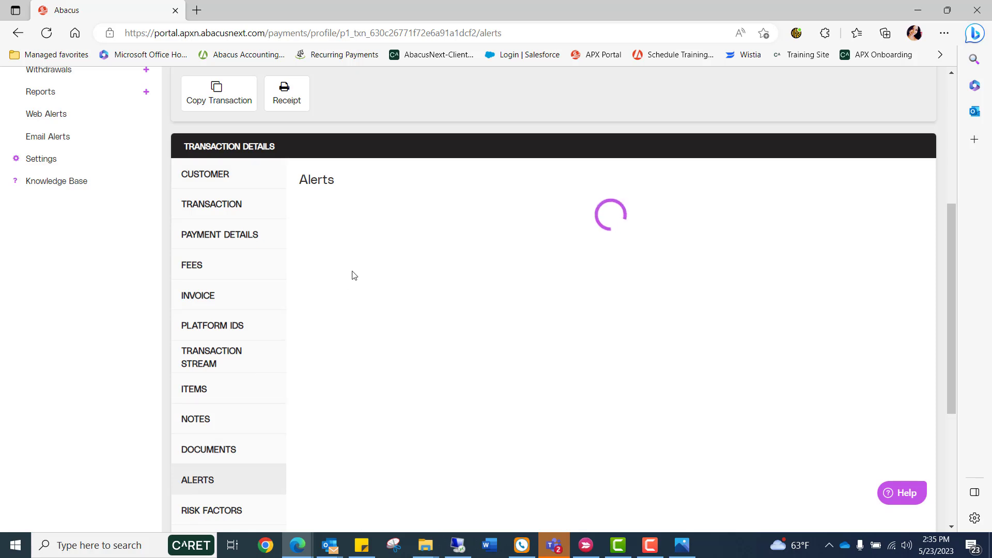
{"action": "left_click_drag", "start_coordinate": [731, 236], "coordinate": [643, 236]}
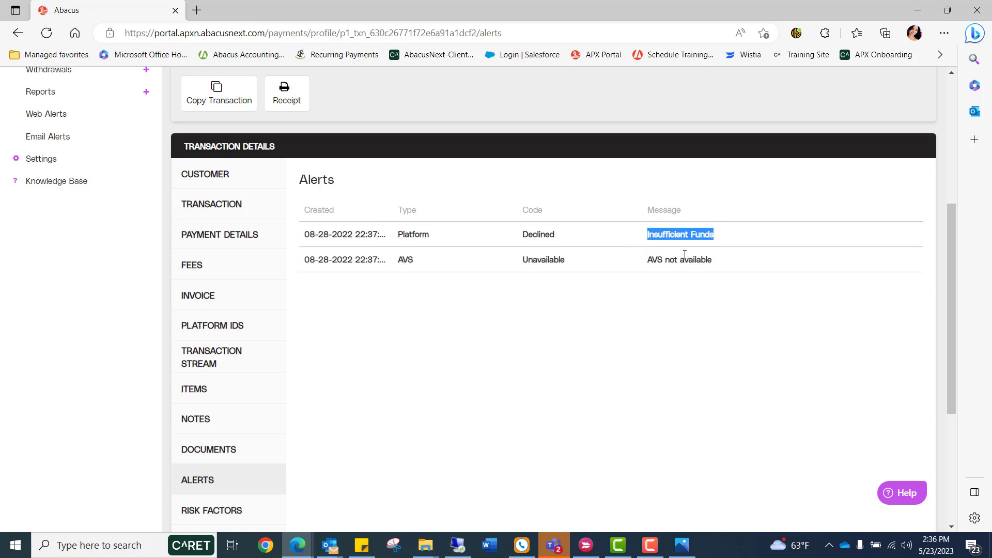
Step: View the portal's Disputes, Payment Returns and Users pages in turn
{"action": "scroll", "coordinate": [476, 339], "scroll_direction": "up", "scroll_amount": 2}
{"action": "scroll", "coordinate": [476, 339], "scroll_direction": "up", "scroll_amount": 3}
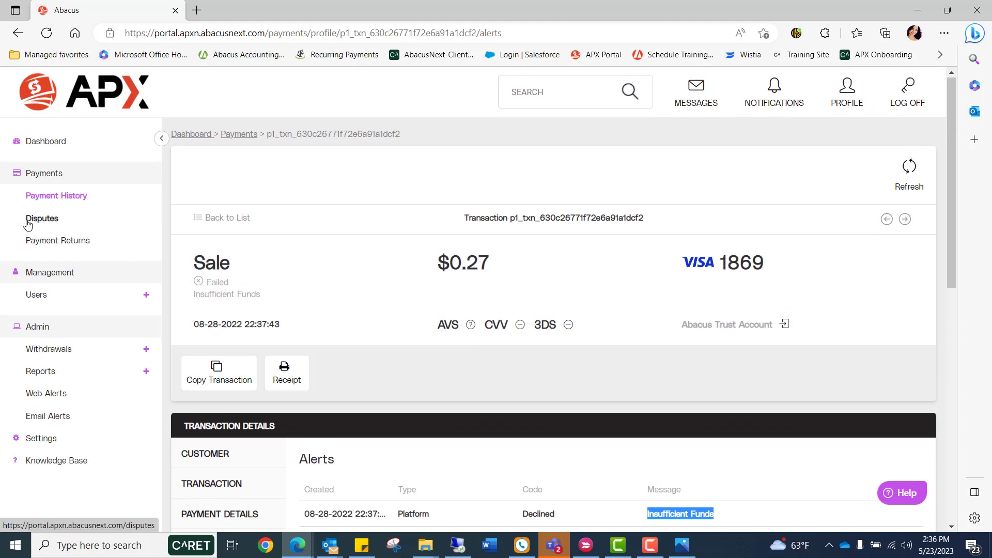
{"action": "left_click", "coordinate": [43, 224]}
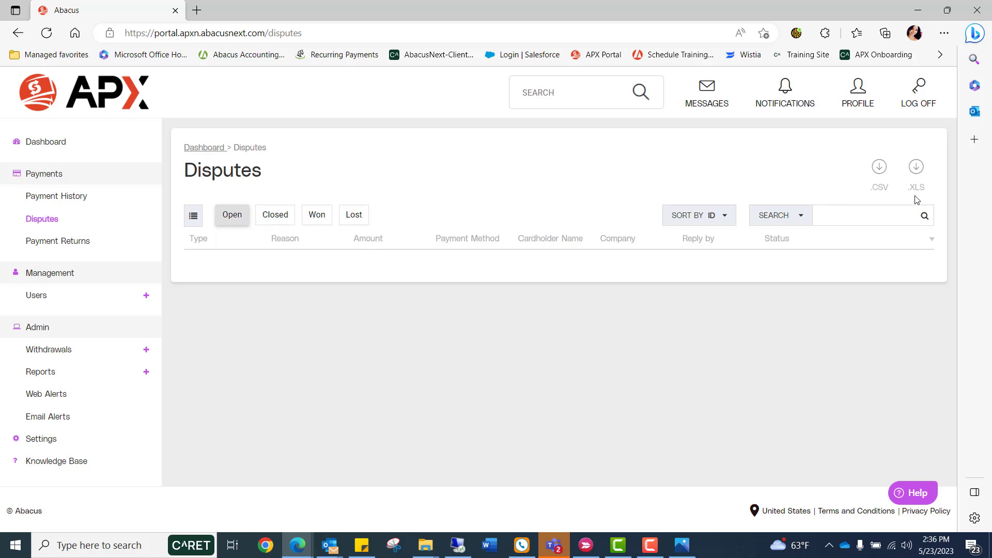
{"action": "left_click", "coordinate": [44, 246]}
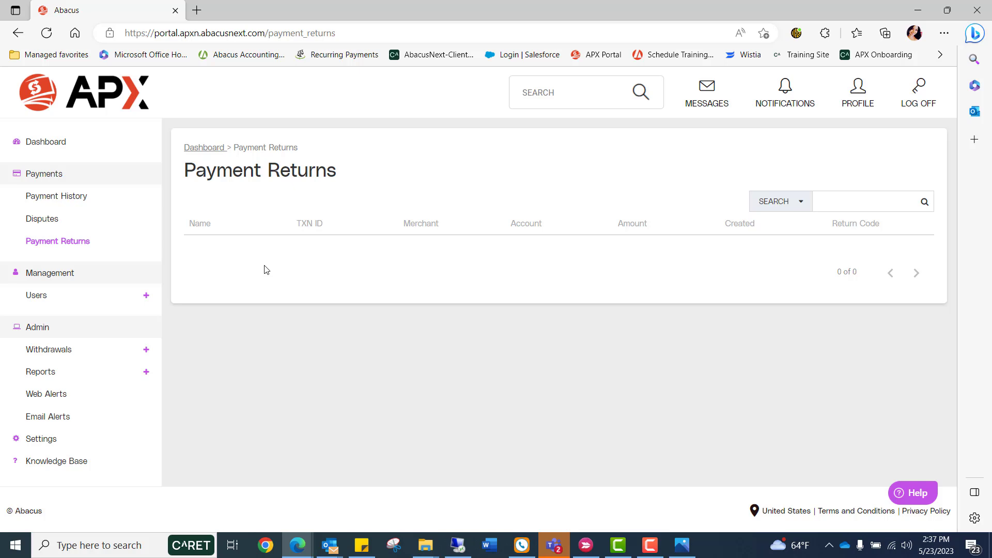
{"action": "left_click", "coordinate": [36, 296]}
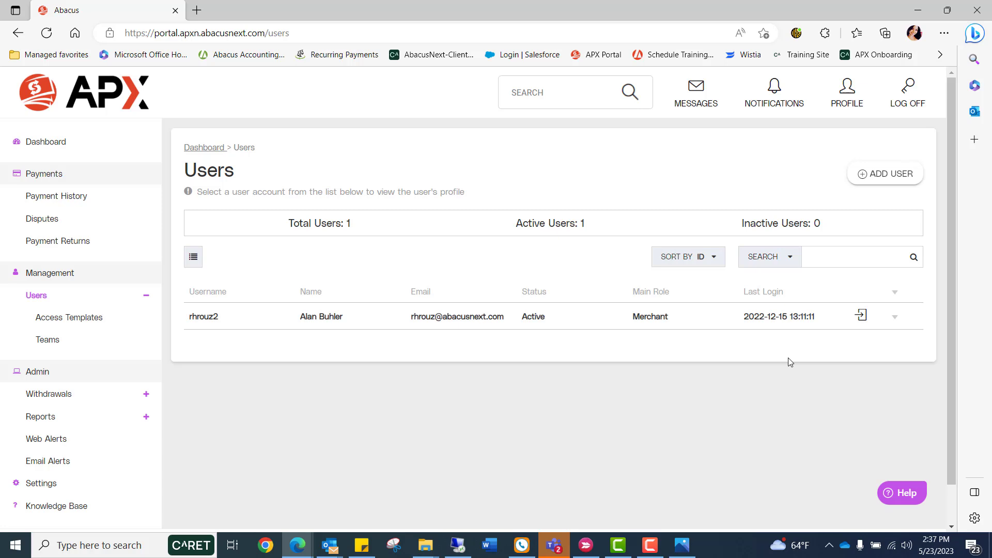
Step: Open the new user form, choose the Merchant Full Access role, and cancel the form without adding a user
{"action": "left_click", "coordinate": [881, 178]}
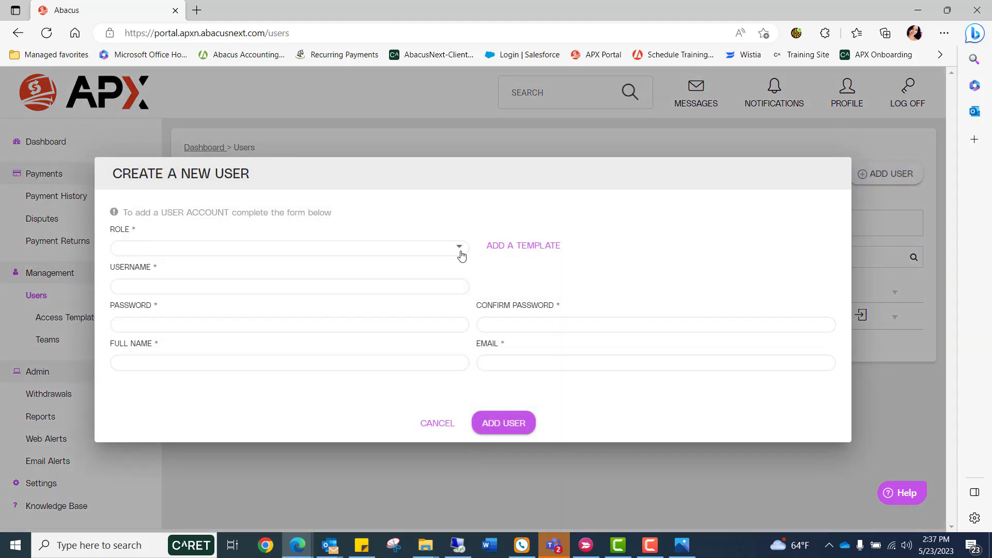
{"action": "left_click", "coordinate": [459, 248]}
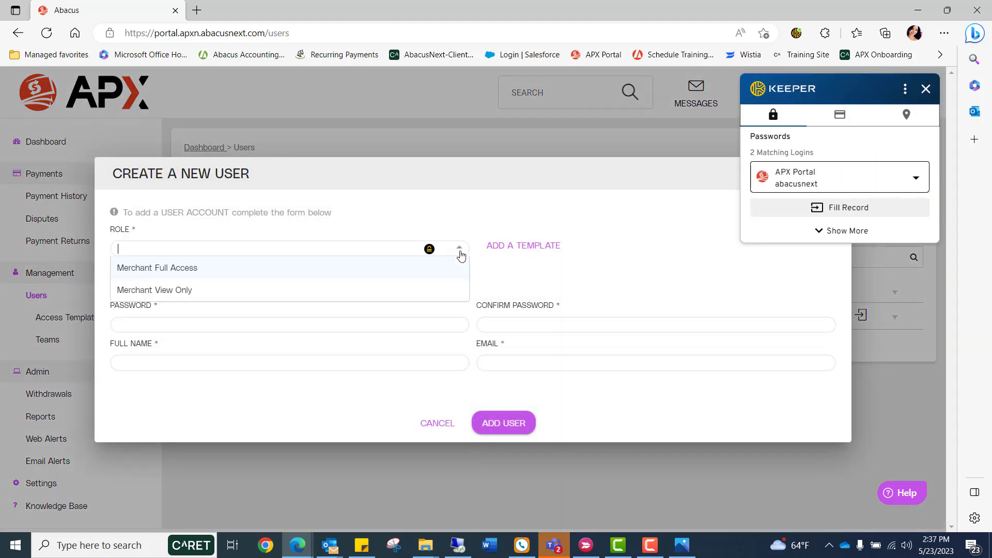
{"action": "left_click", "coordinate": [271, 273]}
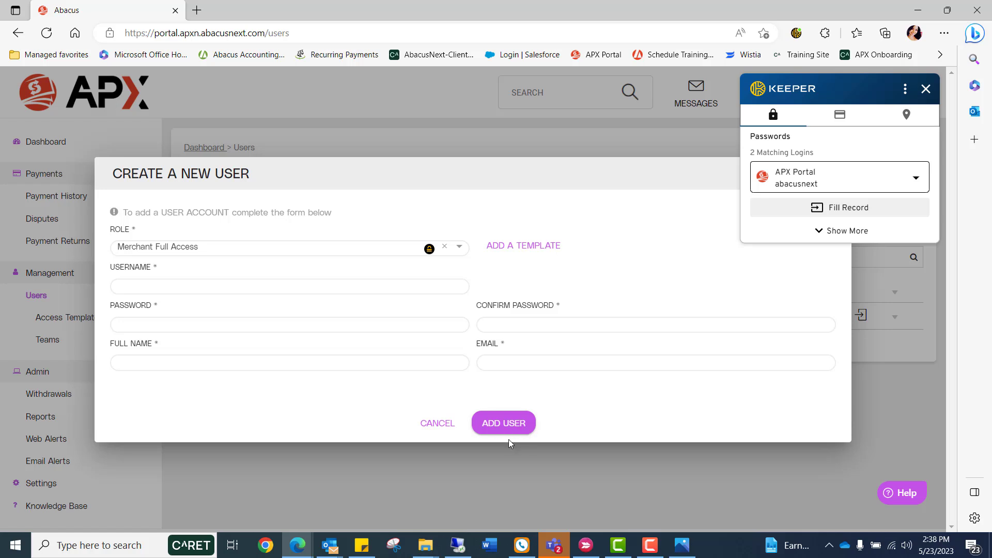
{"action": "left_click", "coordinate": [925, 89]}
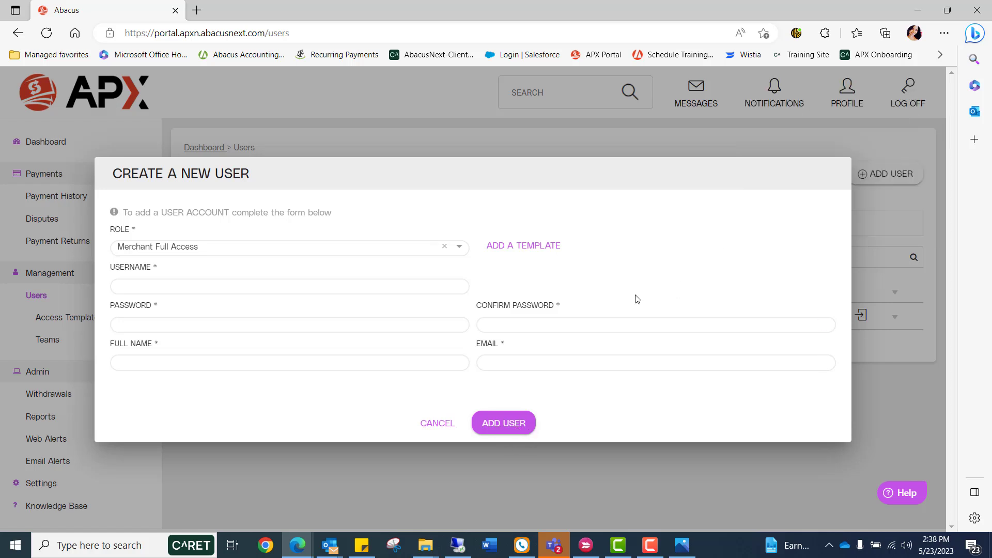
{"action": "left_click", "coordinate": [437, 424]}
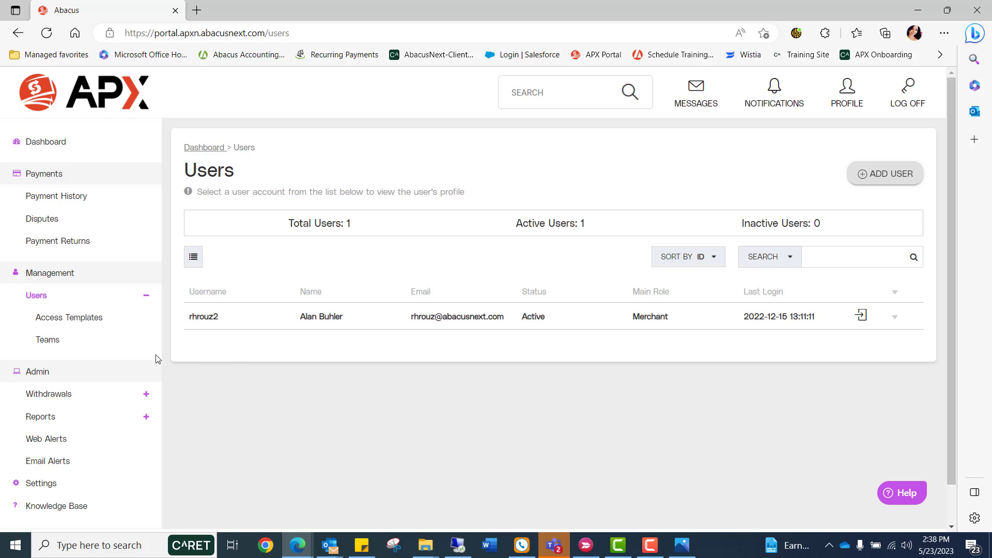
Step: Open the Withdrawals page and review the account balance and the frequency of the withdrawal schedule
{"action": "left_click", "coordinate": [51, 401]}
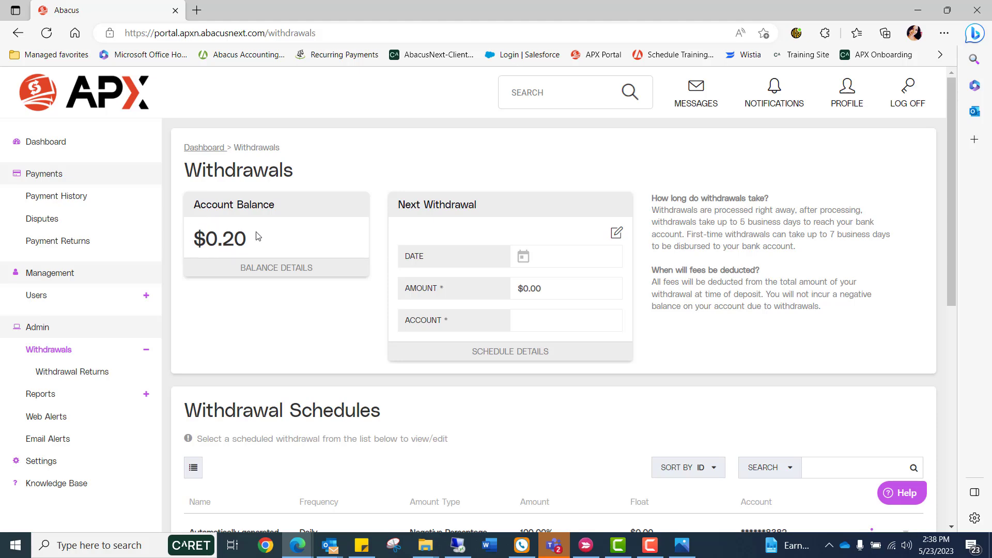
{"action": "scroll", "coordinate": [259, 242], "scroll_direction": "down", "scroll_amount": 3}
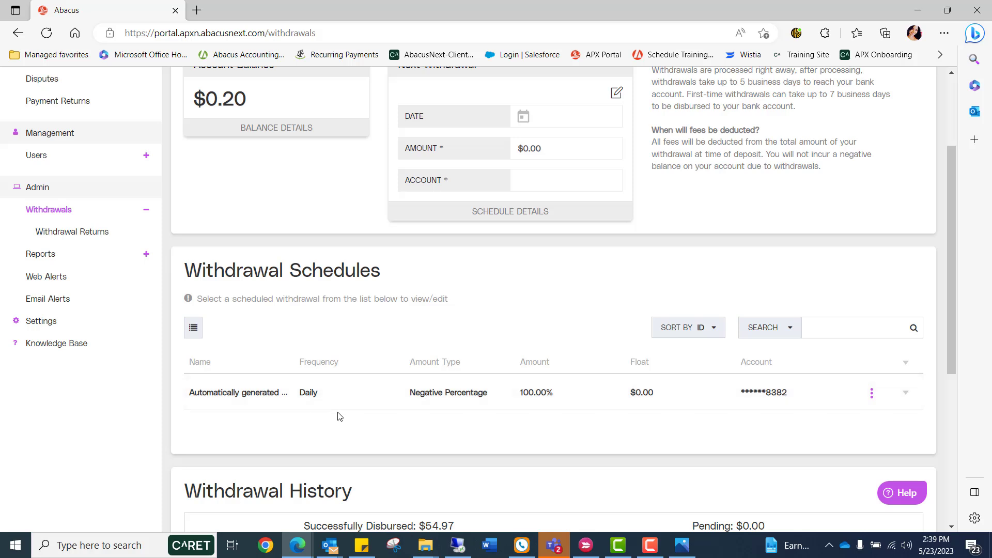
{"action": "left_click", "coordinate": [321, 362]}
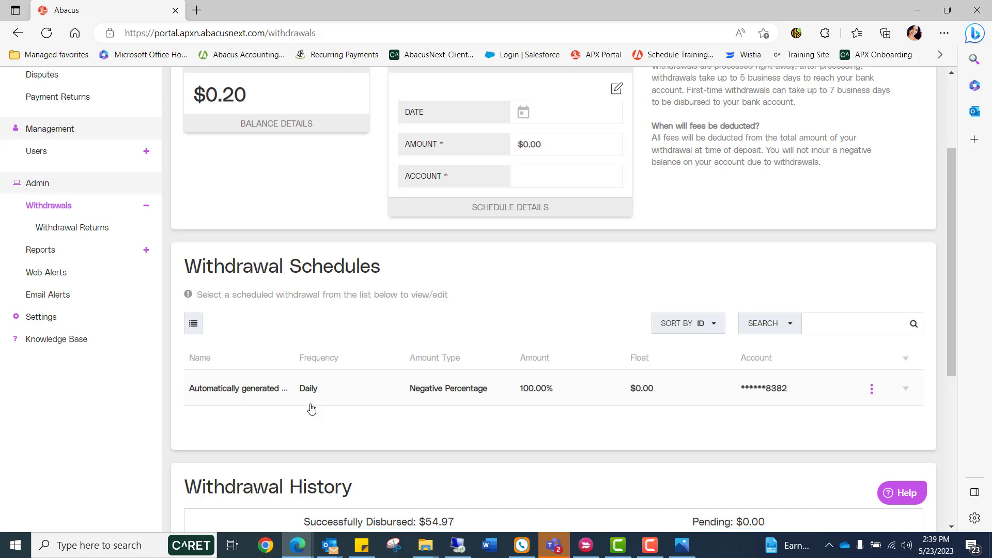
Step: Show all entries in the Withdrawal History and highlight the two processed withdrawals dated 10-04-2022
{"action": "scroll", "coordinate": [311, 409], "scroll_direction": "down", "scroll_amount": 5}
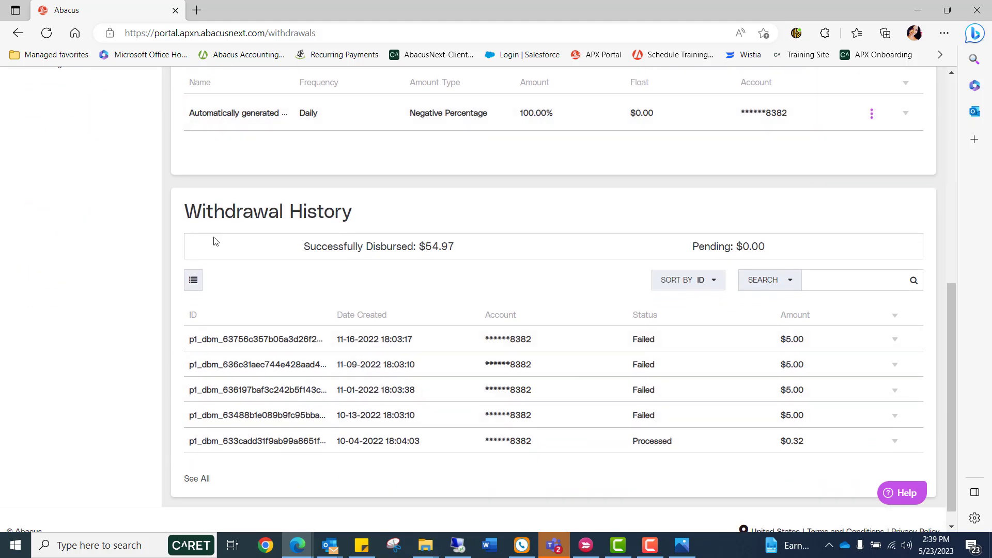
{"action": "left_click", "coordinate": [197, 479]}
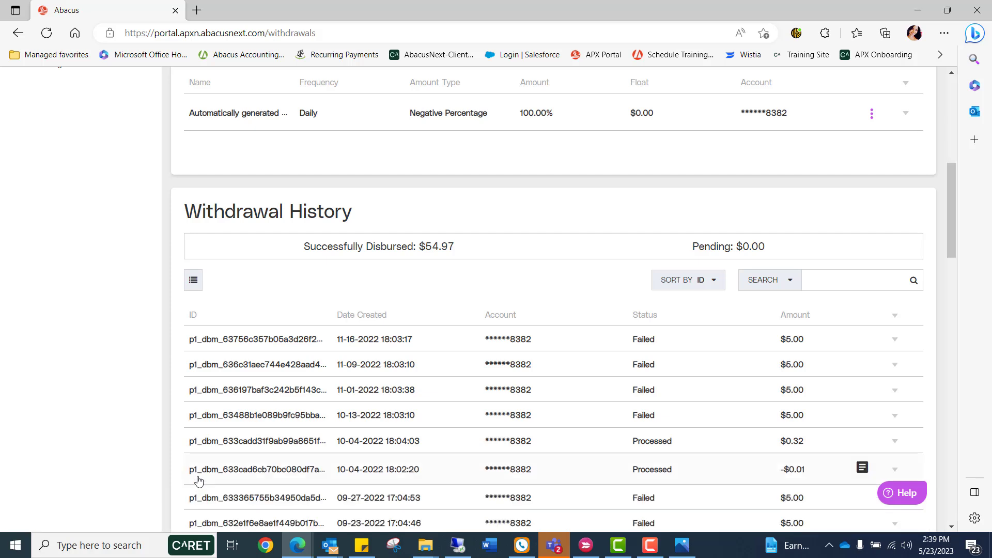
{"action": "scroll", "coordinate": [263, 430], "scroll_direction": "down", "scroll_amount": 1}
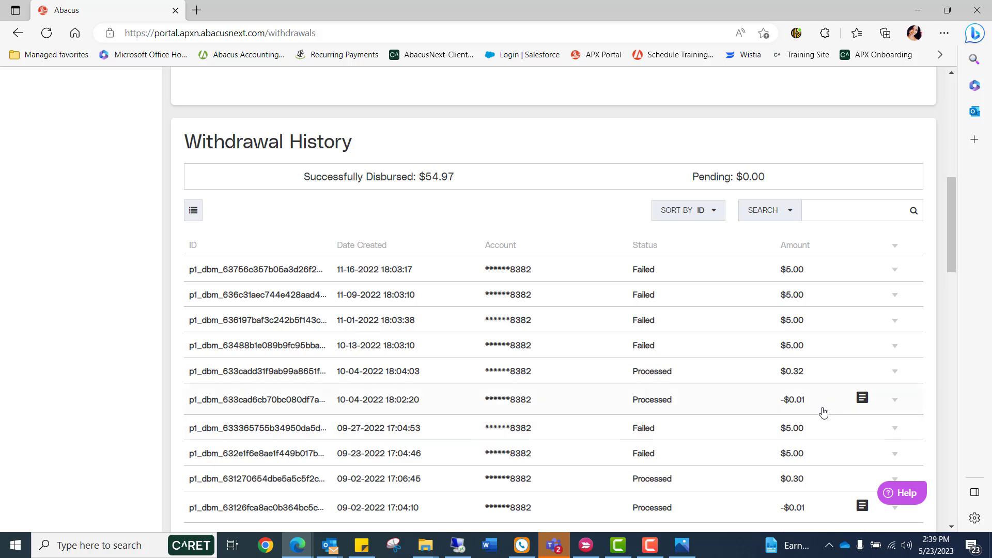
{"action": "left_click_drag", "start_coordinate": [805, 408], "coordinate": [337, 373]}
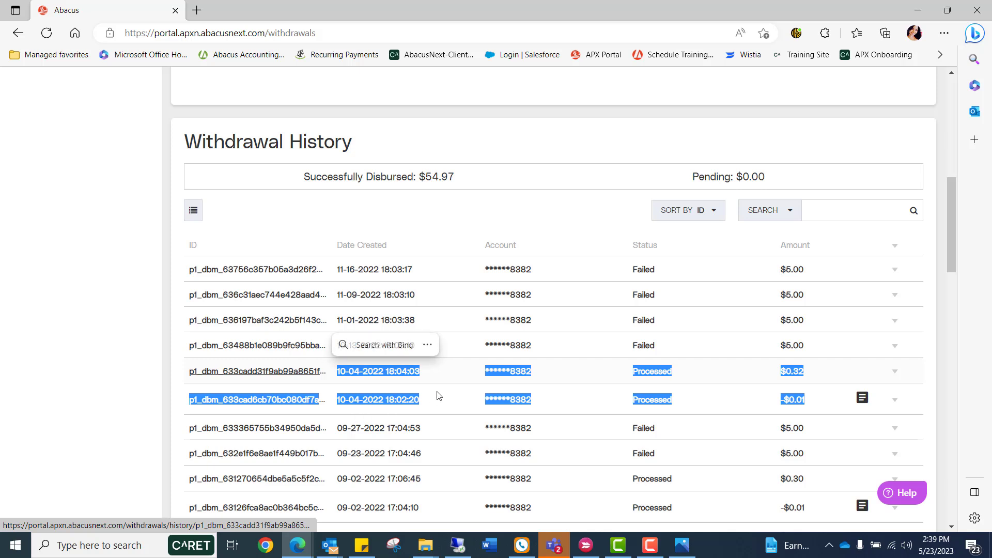